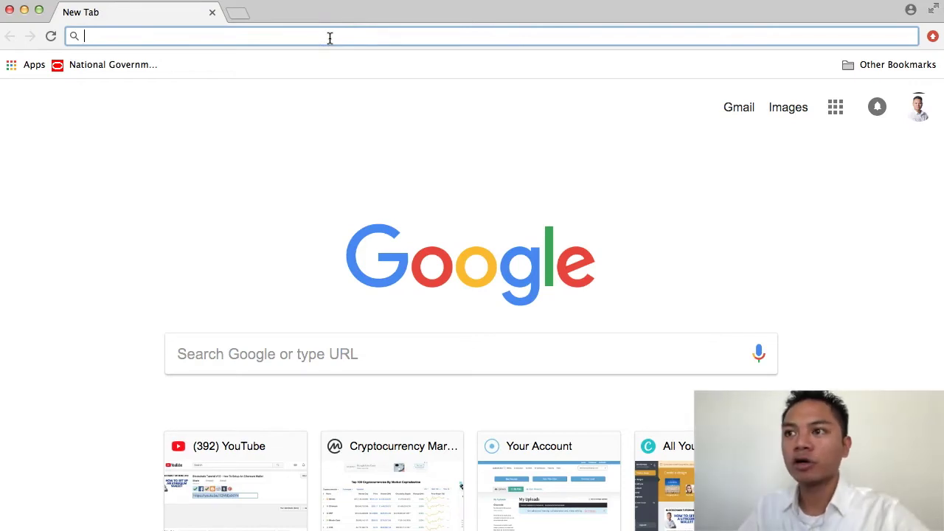
# - Go to coinmarketcap.com, scroll the top-100 list down to Zcash and open its ZEC page
pyautogui.write('coin')
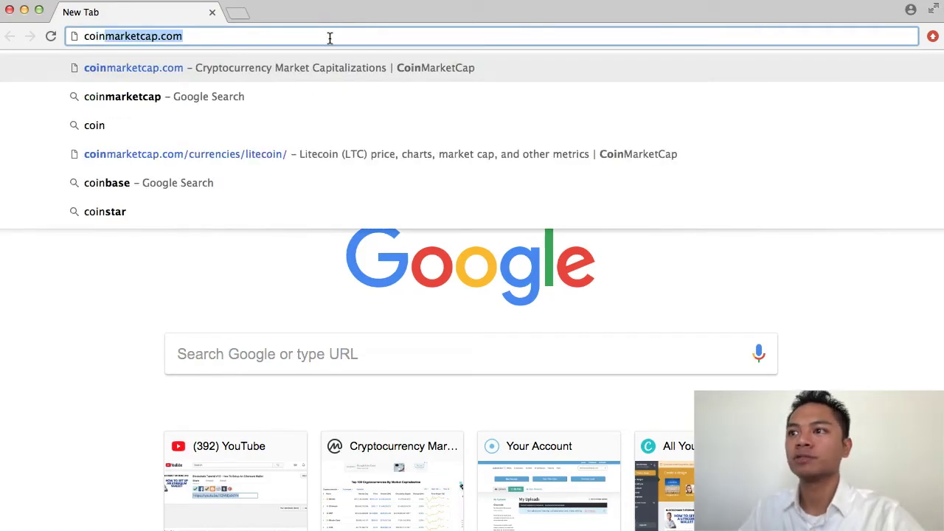
pyautogui.press('Return')
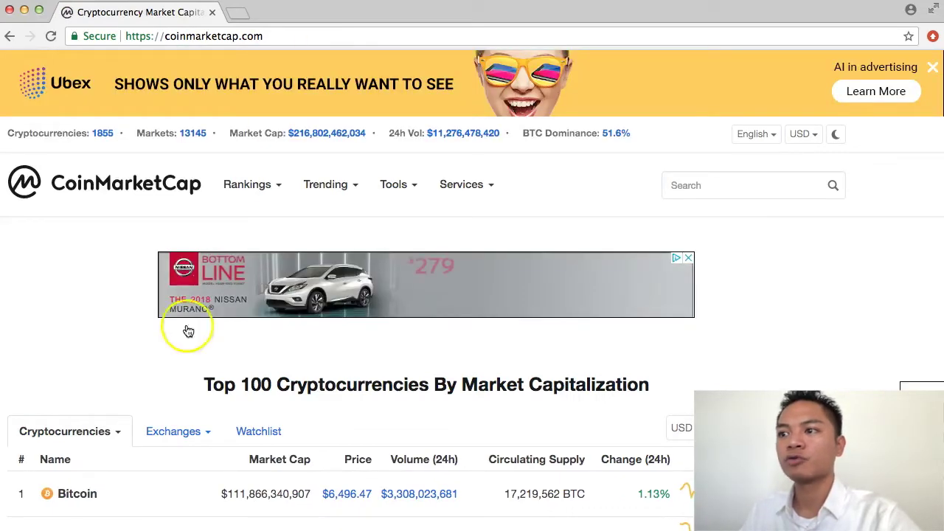
pyautogui.scroll(-5, 118, 376)
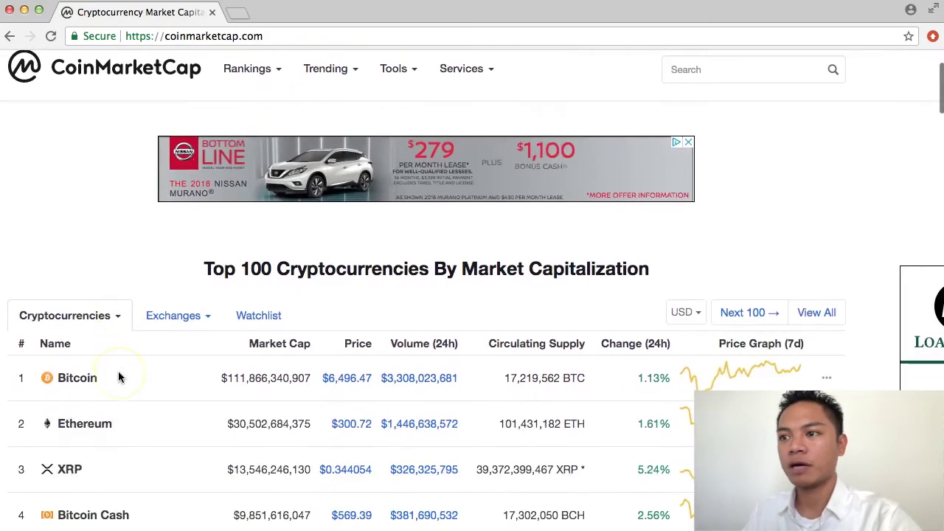
pyautogui.scroll(-4, 179, 382)
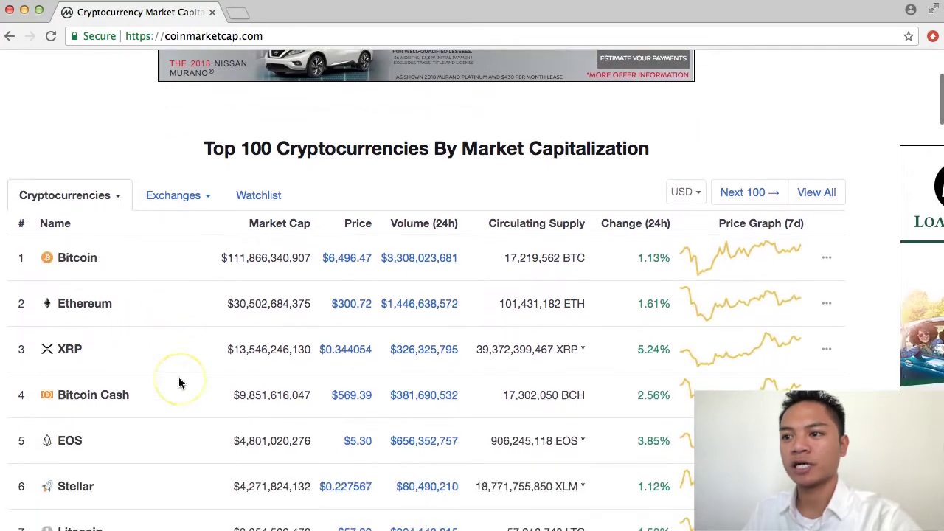
pyautogui.scroll(-5, 179, 382)
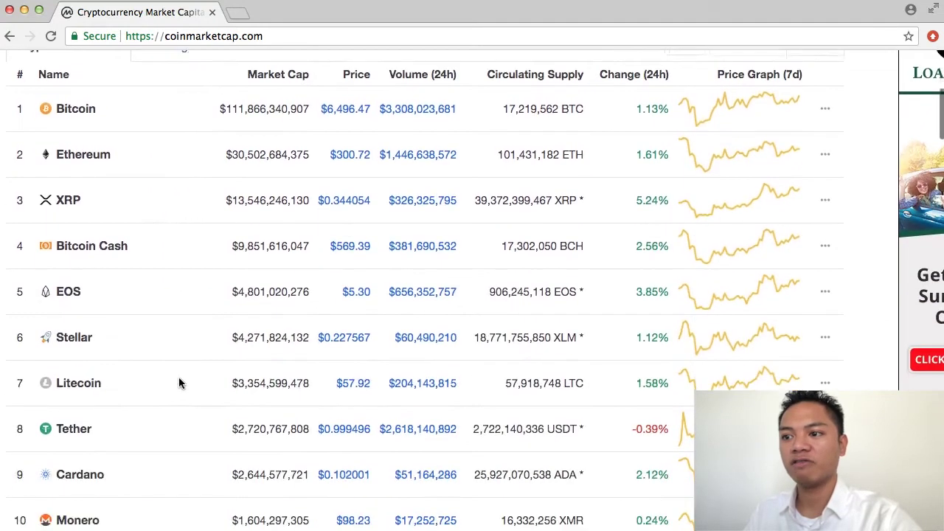
pyautogui.scroll(-5, 178, 383)
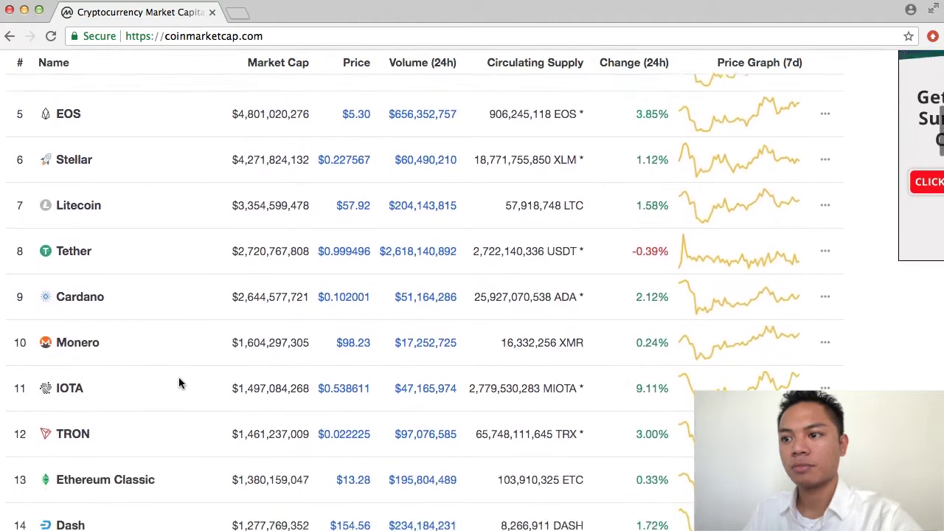
pyautogui.scroll(-6, 178, 377)
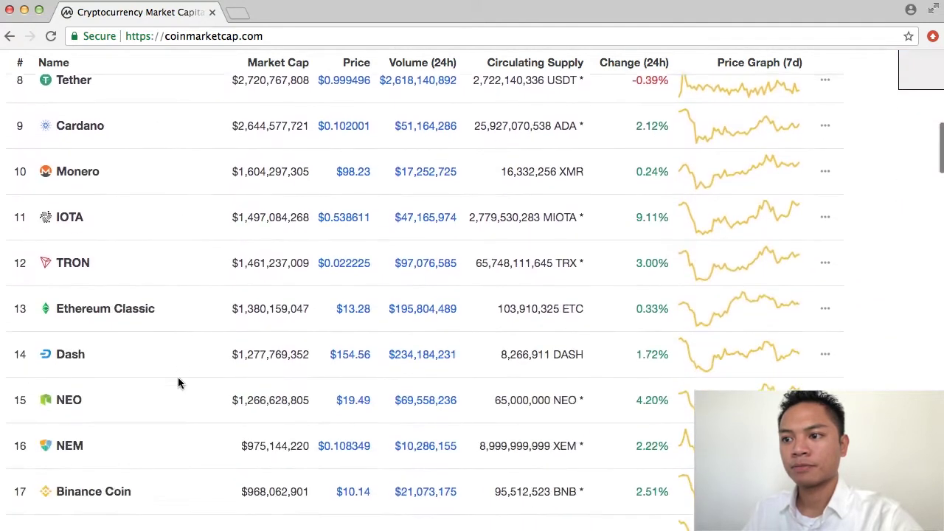
pyautogui.scroll(-5, 184, 380)
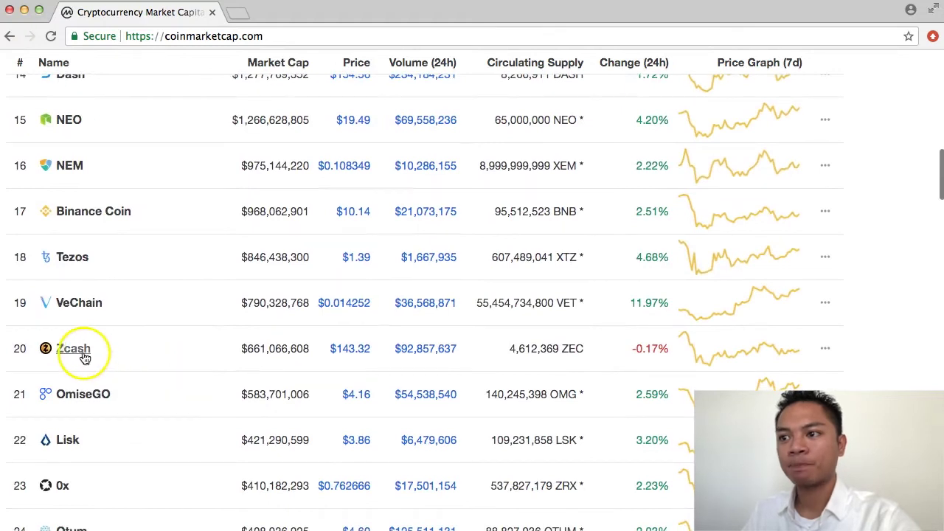
pyautogui.click(74, 350)
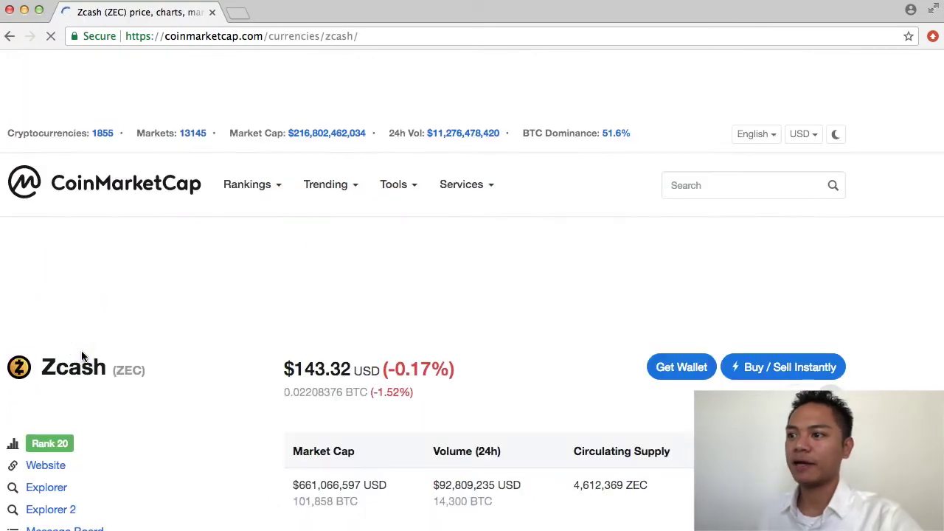
# - Open Zcash's official site z.cash in a new tab from the Website link in the sidebar
pyautogui.scroll(-3, 149, 422)
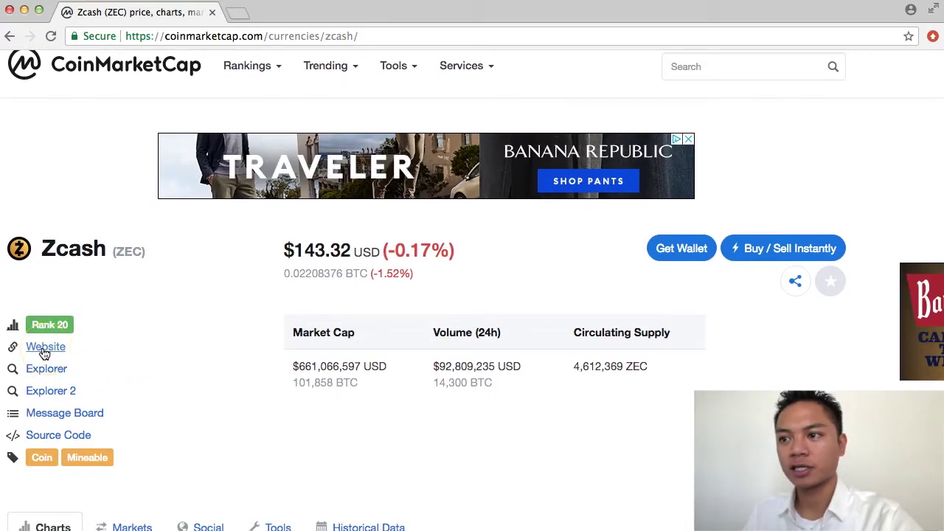
pyautogui.click(44, 350)
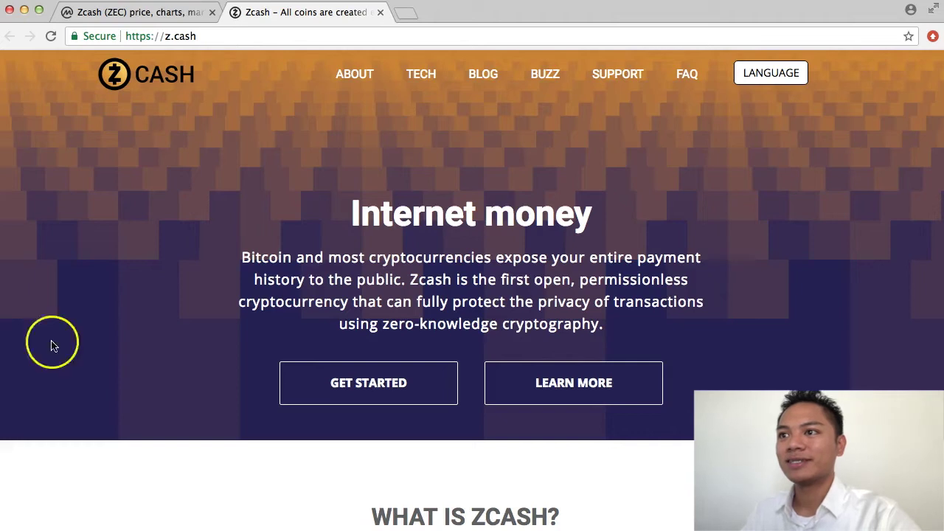
# - Confirm in the site info panel that z.cash is Secure, then return to the CoinMarketCap Zcash tab
pyautogui.click(180, 36)
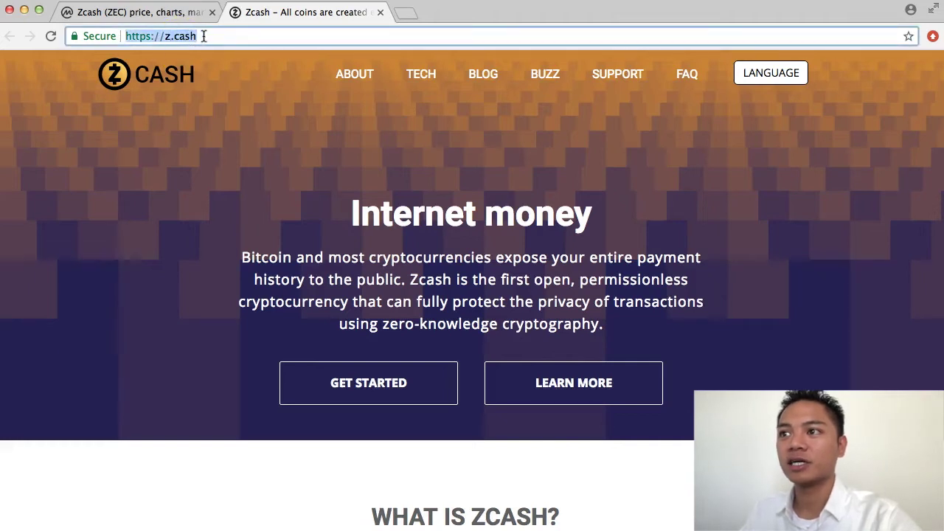
pyautogui.click(204, 36)
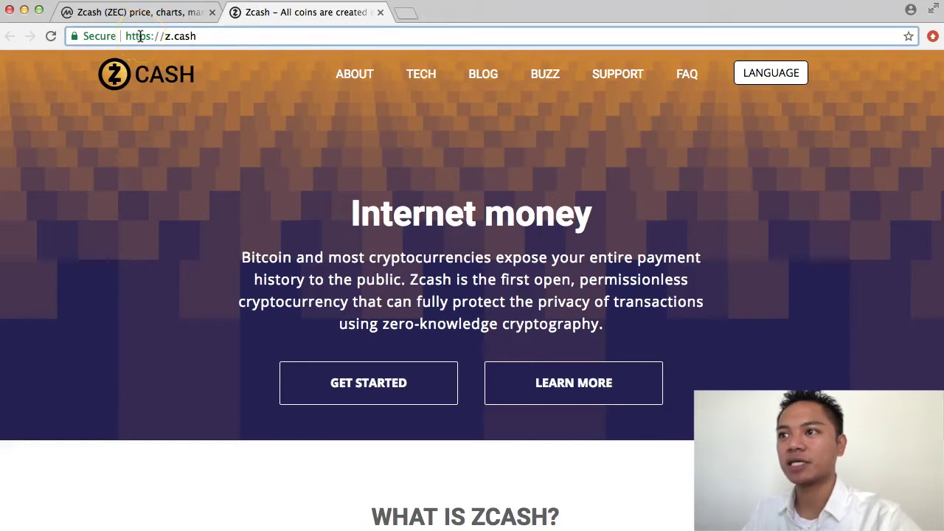
pyautogui.click(74, 38)
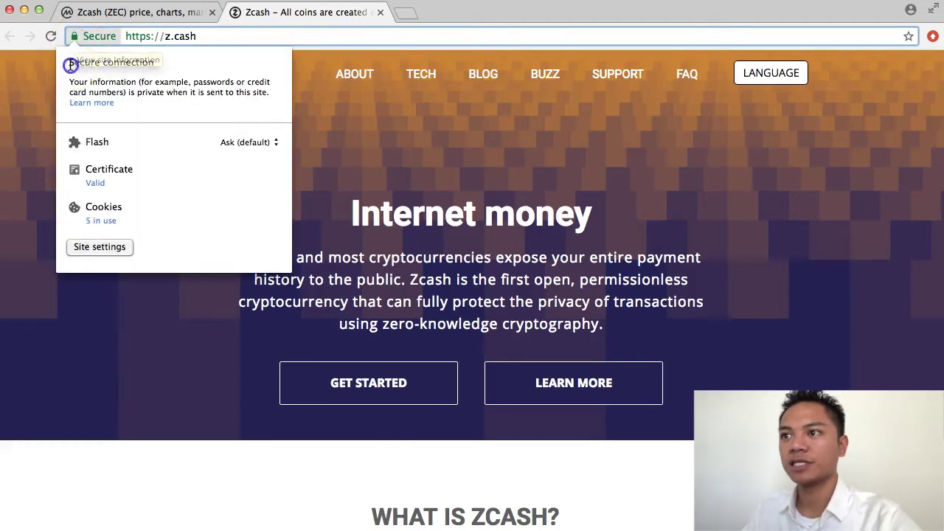
pyautogui.moveTo(68, 62); pyautogui.dragTo(301, 93)
pyautogui.click(301, 93)
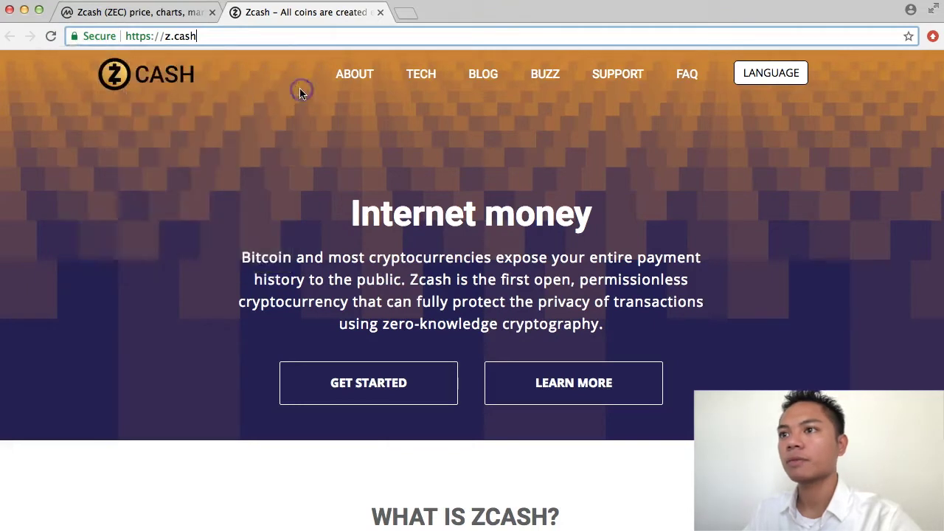
pyautogui.click(179, 13)
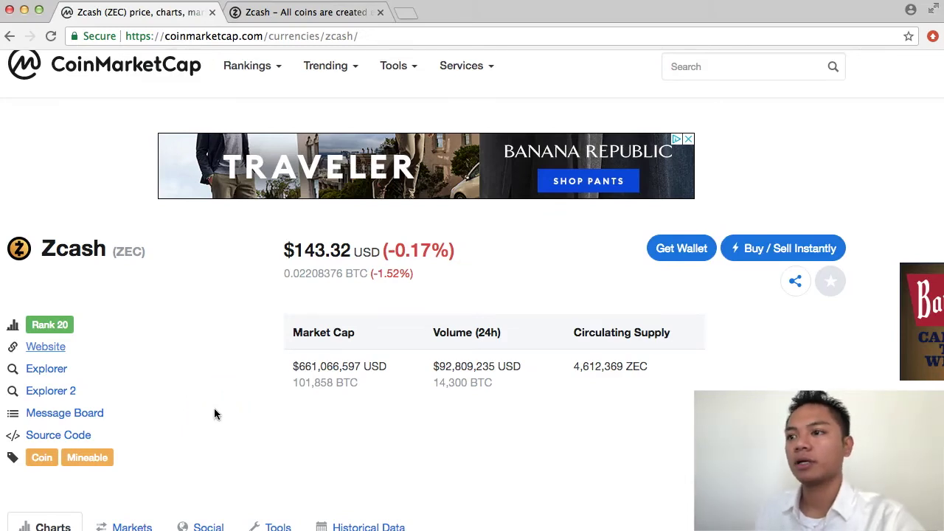
pyautogui.scroll(-2, 214, 414)
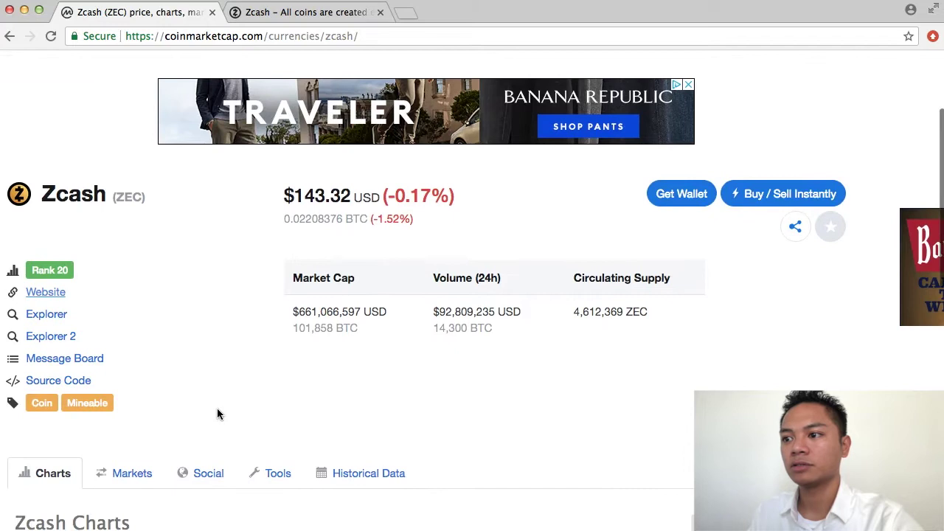
pyautogui.click(206, 487)
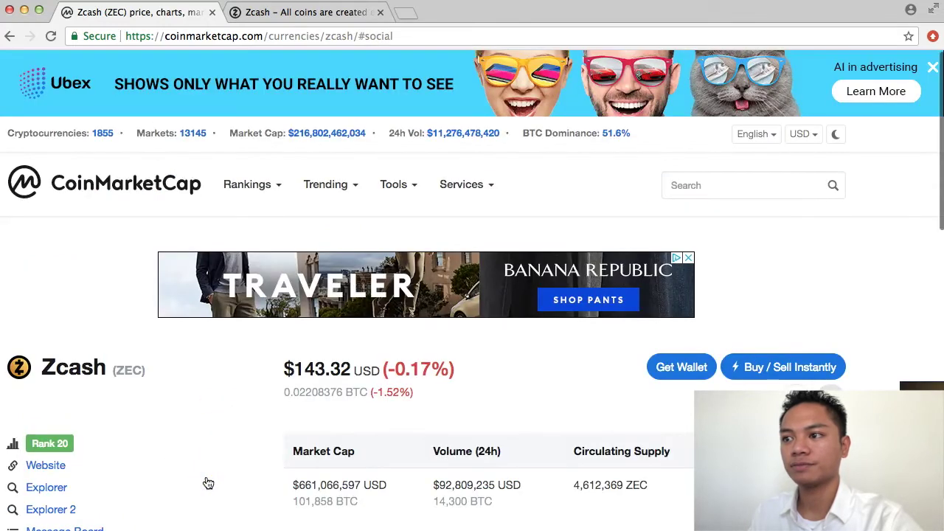
pyautogui.scroll(-10, 225, 416)
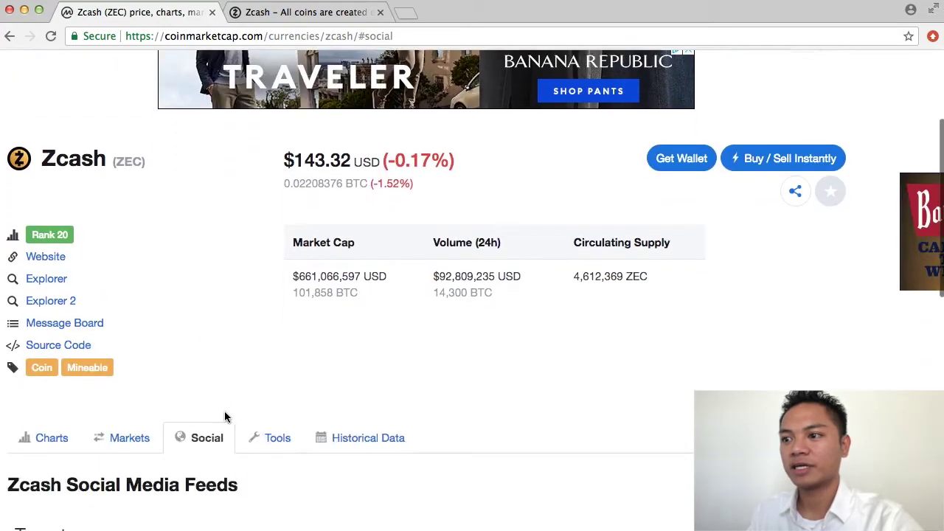
pyautogui.scroll(-3, 225, 415)
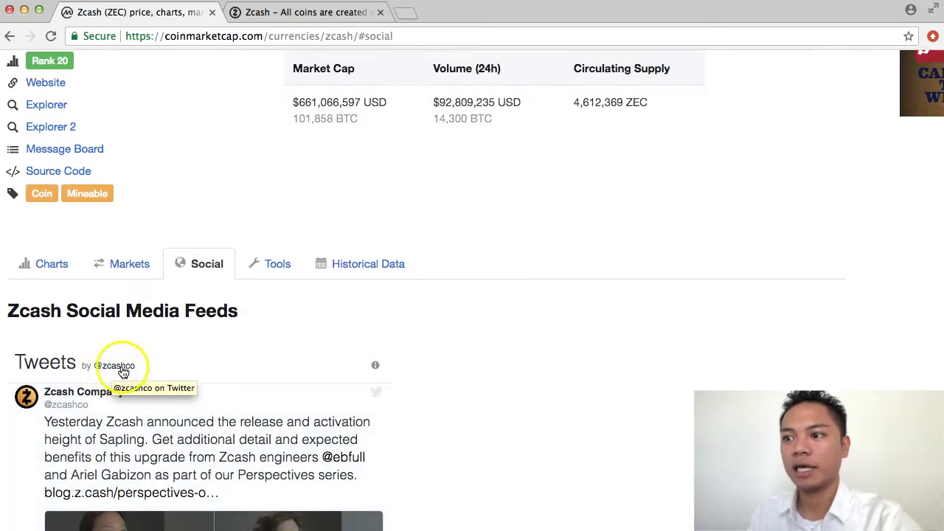
pyautogui.click(124, 372)
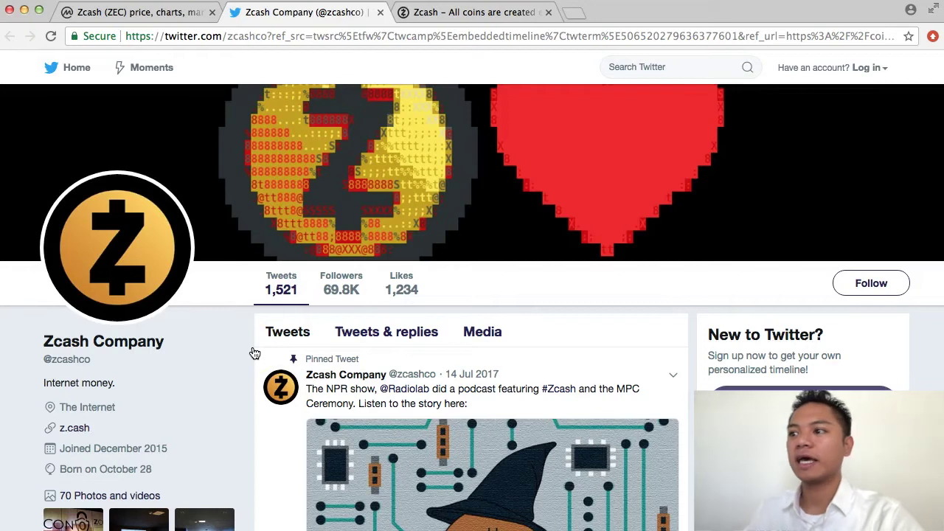
pyautogui.moveTo(344, 298)
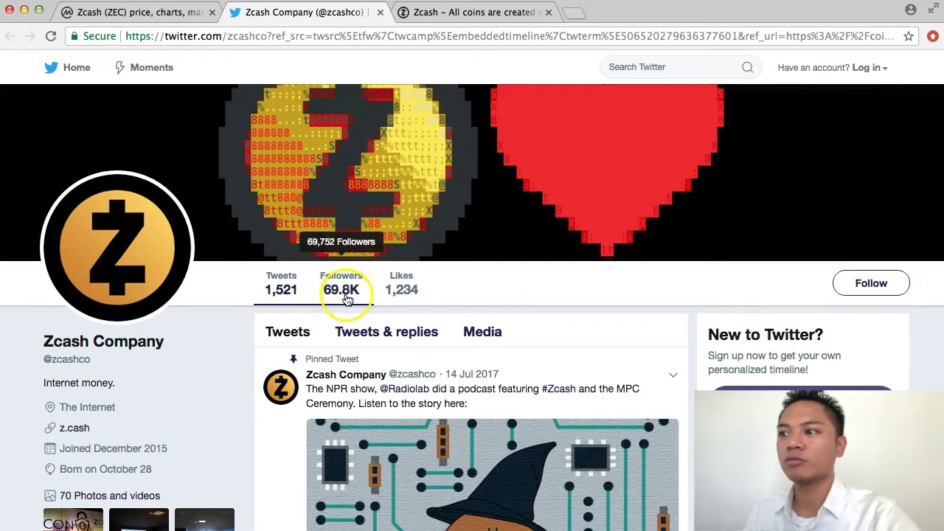
pyautogui.scroll(-1, 345, 297)
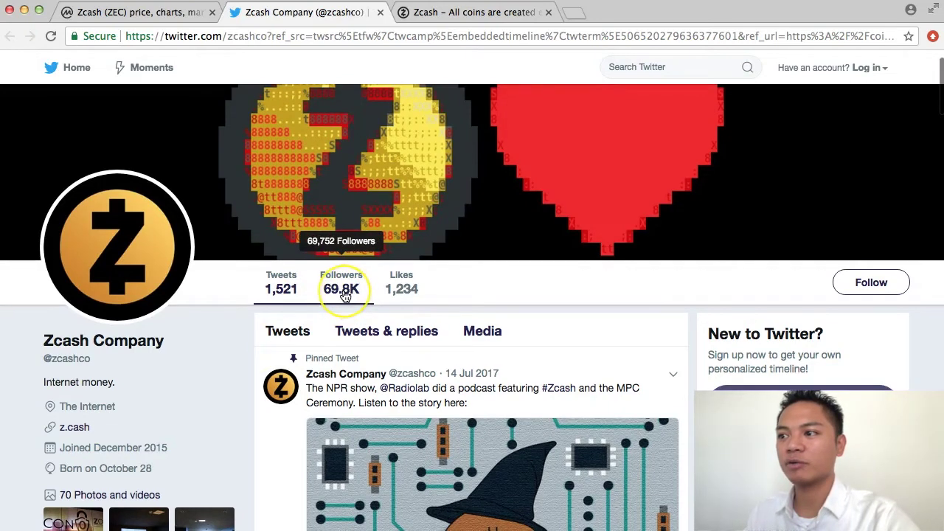
pyautogui.click(82, 433)
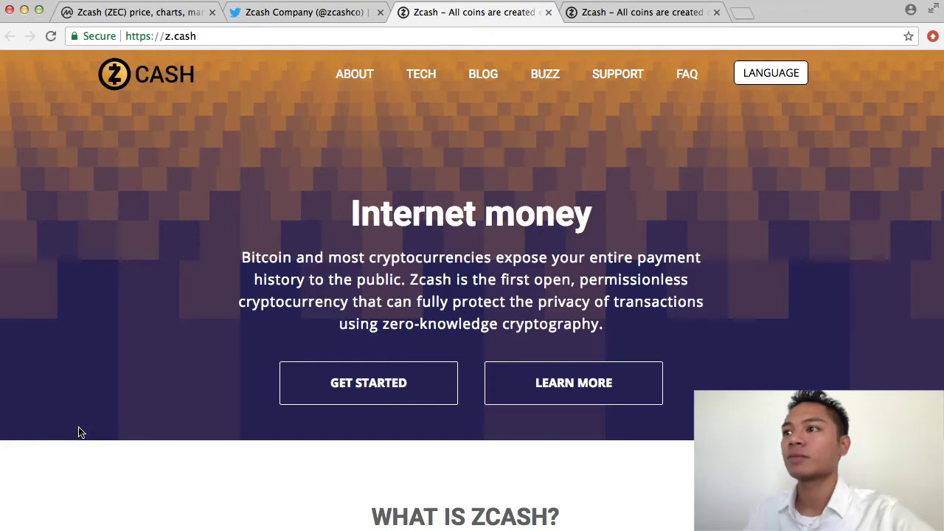
pyautogui.click(638, 12)
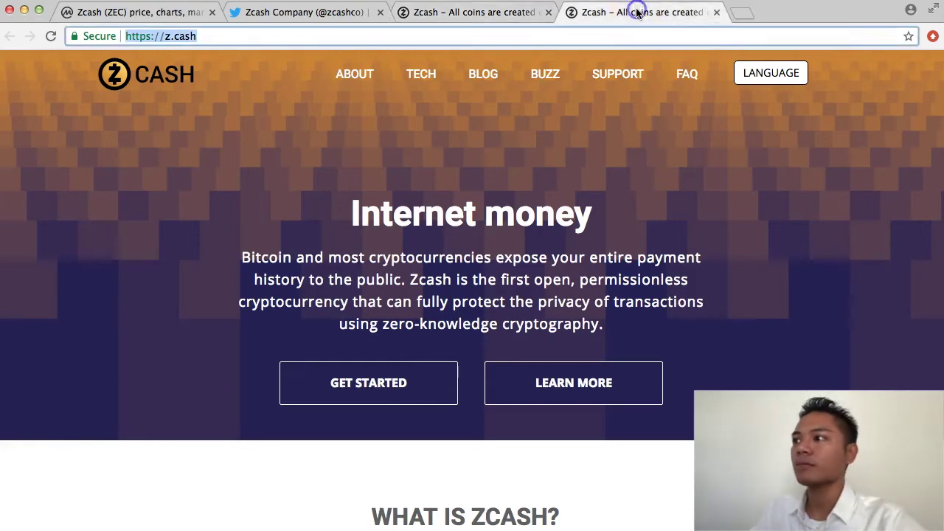
pyautogui.click(716, 14)
pyautogui.click(327, 12)
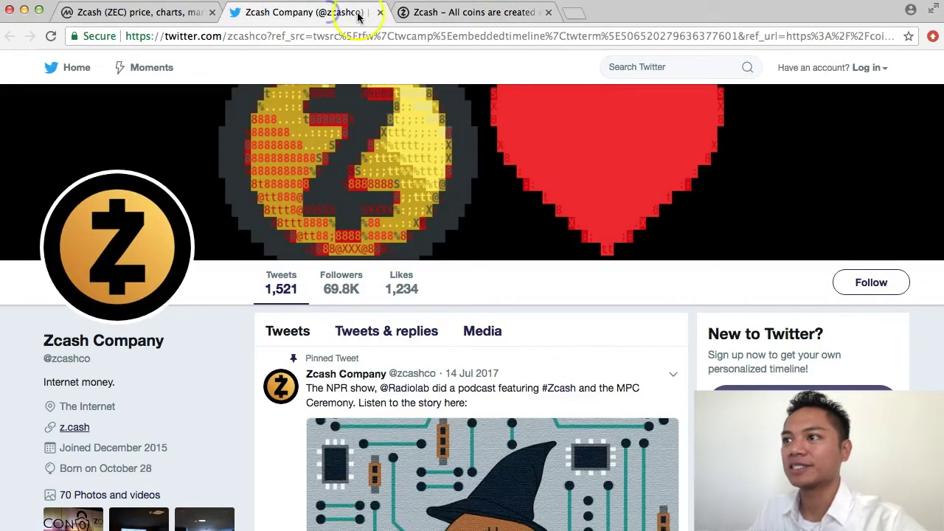
# - Close the Twitter and CoinMarketCap Zcash tabs so only z.cash remains
pyautogui.click(379, 12)
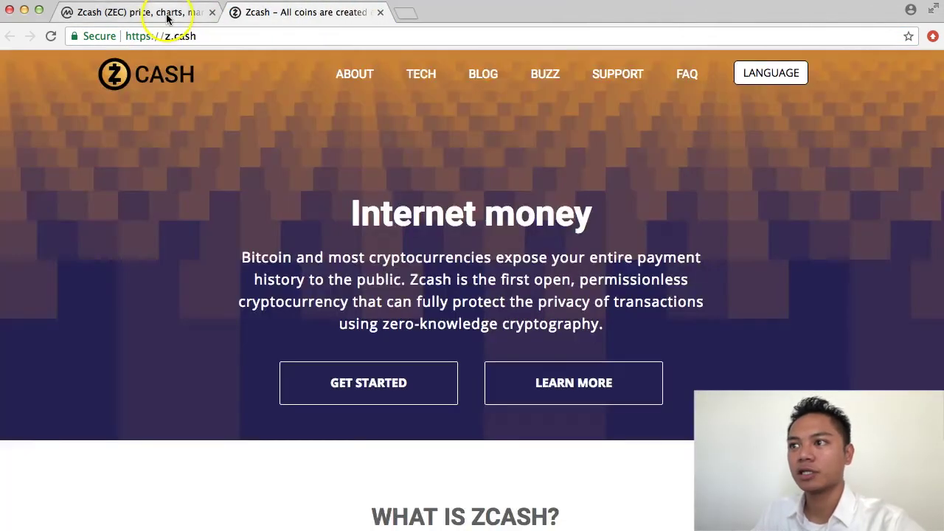
pyautogui.click(168, 15)
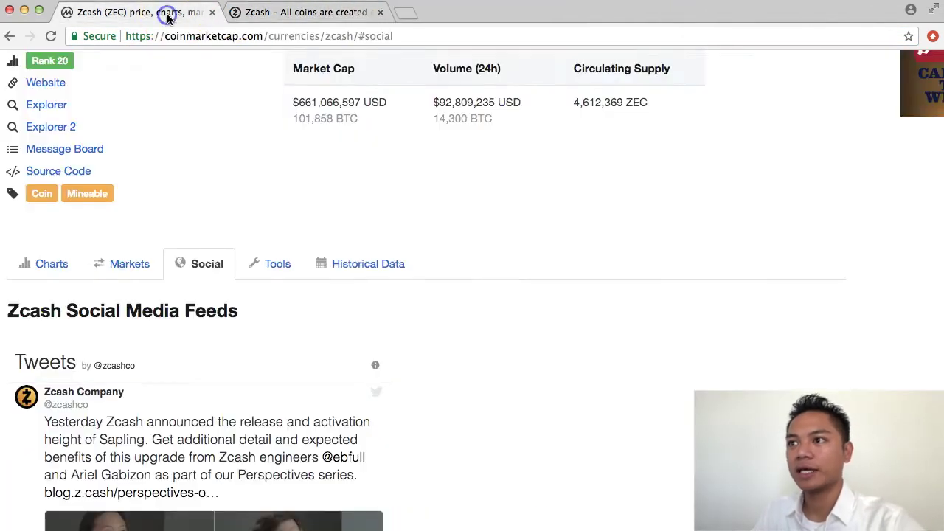
pyautogui.click(211, 14)
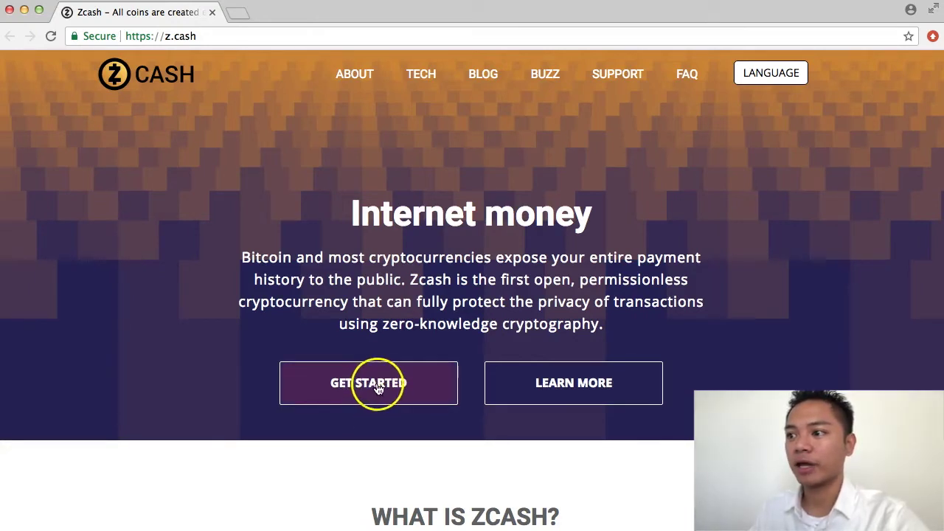
# - Open the Zcash Getting Started page and follow its CHOOSING A WALLET third-party wallet link
pyautogui.moveTo(353, 214); pyautogui.dragTo(591, 218)
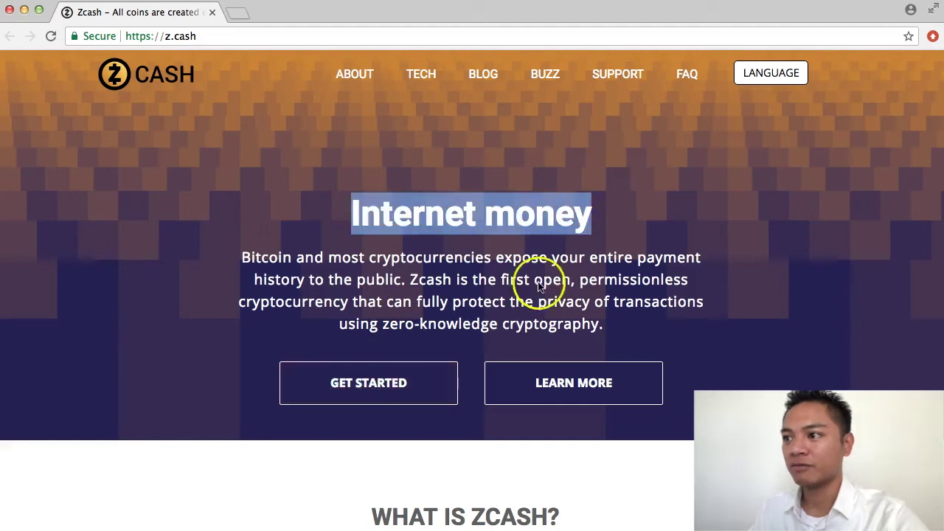
pyautogui.click(393, 394)
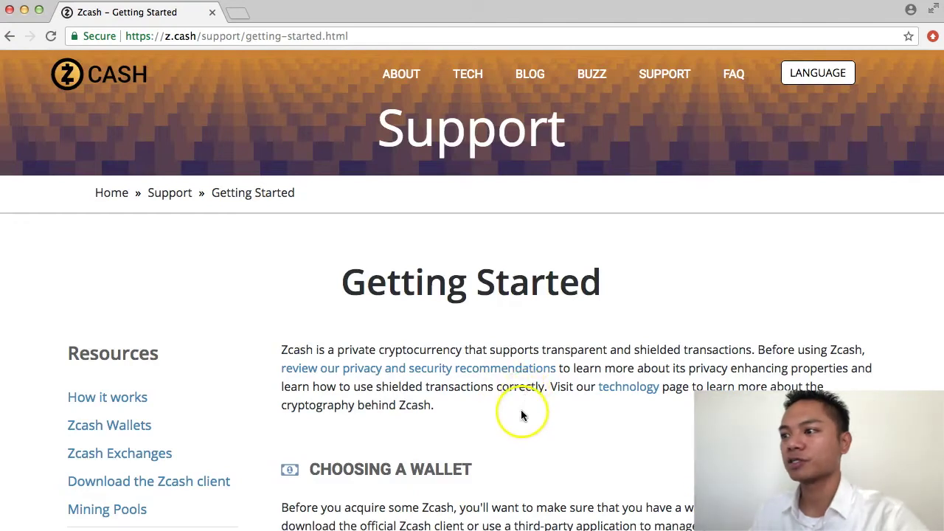
pyautogui.scroll(-5, 520, 416)
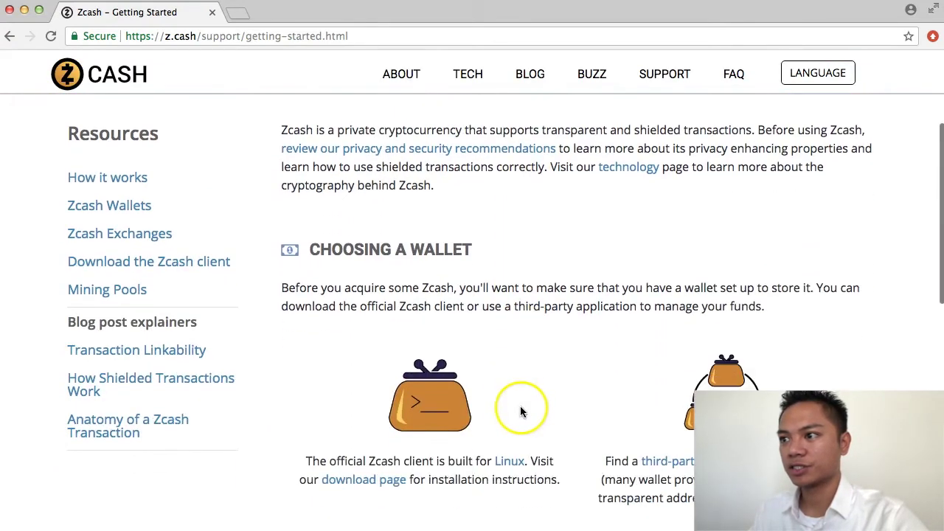
pyautogui.moveTo(309, 250); pyautogui.dragTo(471, 249)
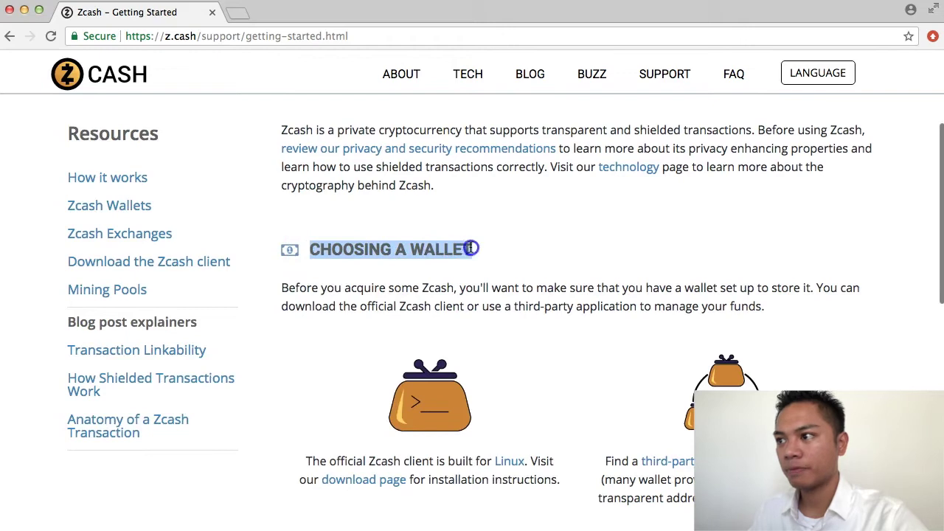
pyautogui.scroll(-2, 605, 361)
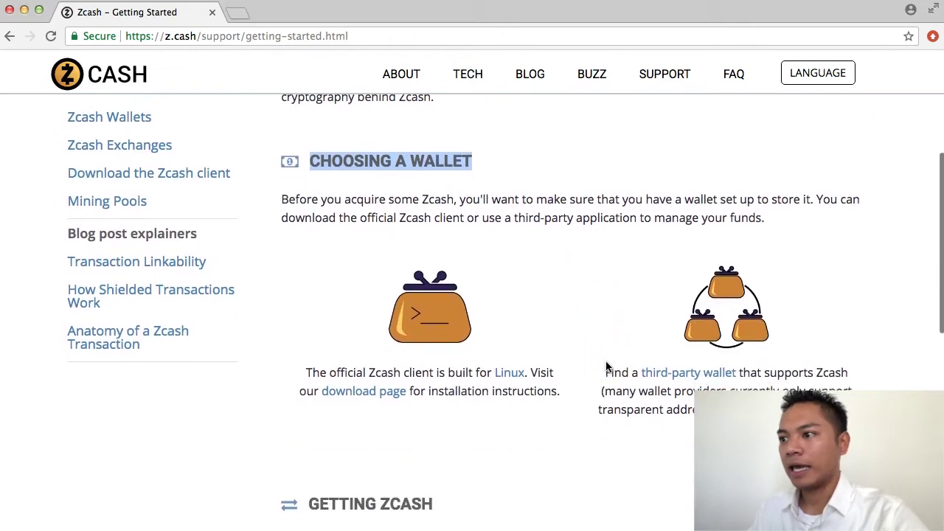
pyautogui.click(577, 443)
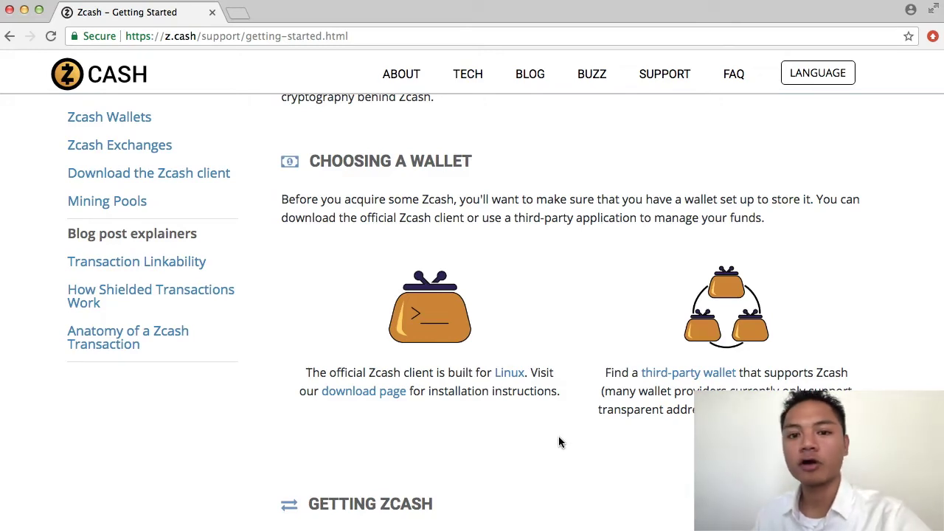
pyautogui.click(586, 432)
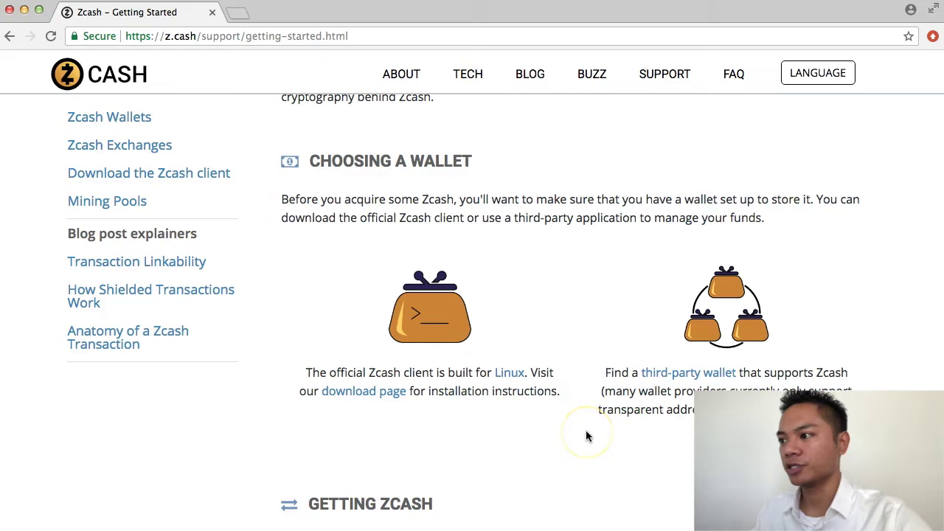
pyautogui.click(675, 376)
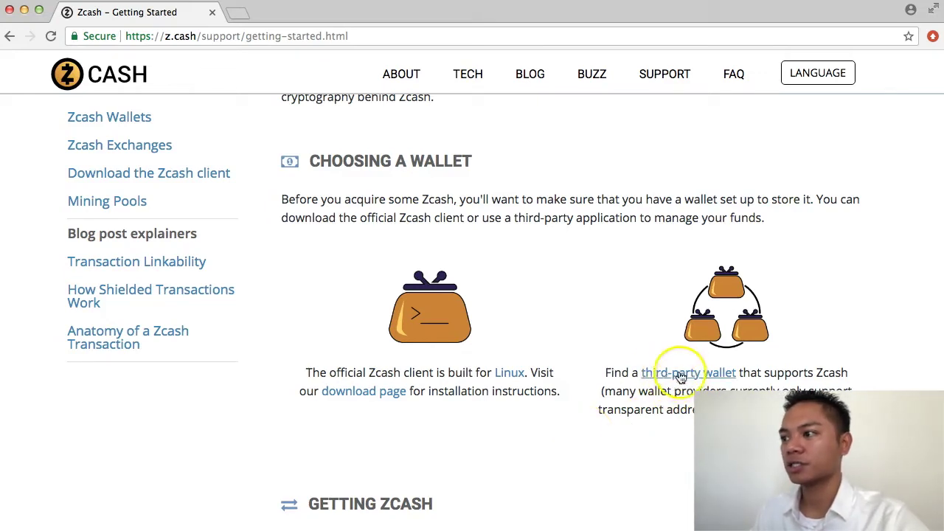
pyautogui.click(707, 376)
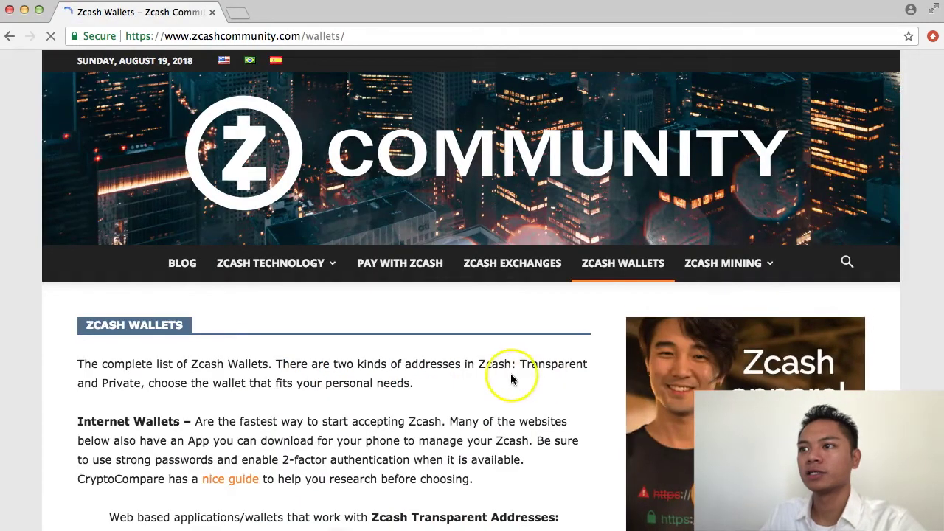
# - Review the zcashcommunity.com wallet logos like Exodus, Jaxx, mobi and Bitpie, then open the shield-logo wallet's site
pyautogui.click(193, 38)
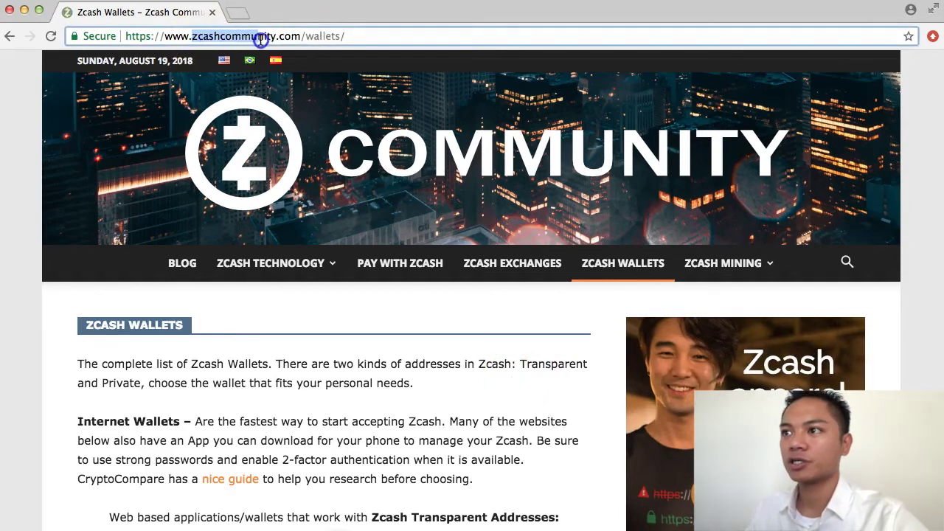
pyautogui.moveTo(261, 40); pyautogui.dragTo(338, 37)
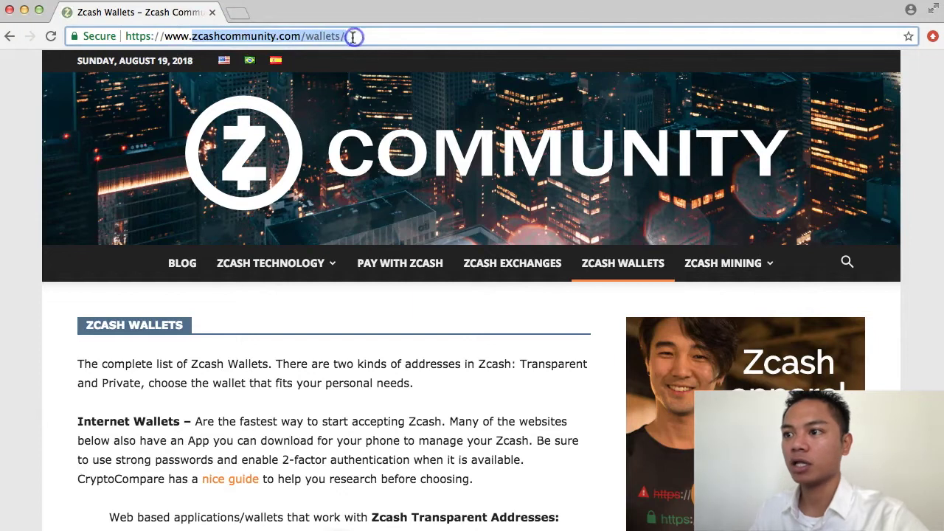
pyautogui.click(458, 386)
pyautogui.scroll(-5, 481, 392)
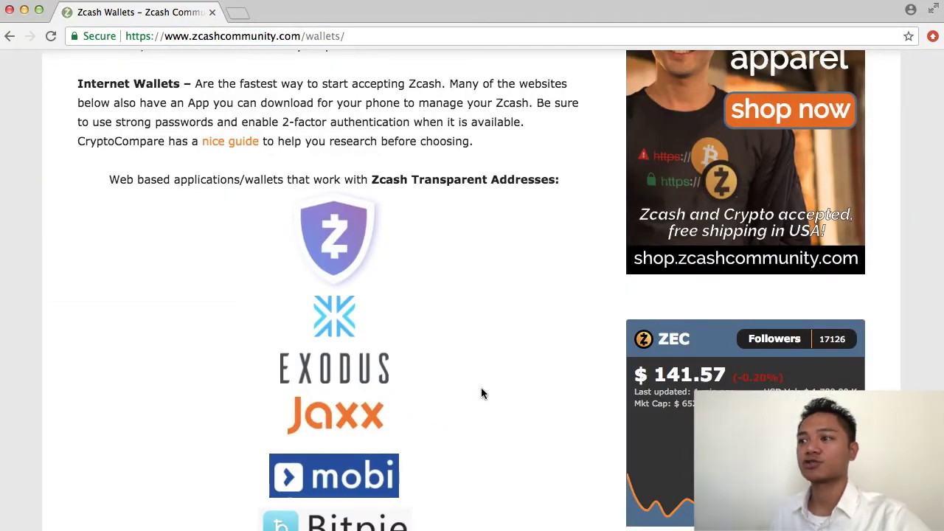
pyautogui.scroll(-3, 478, 393)
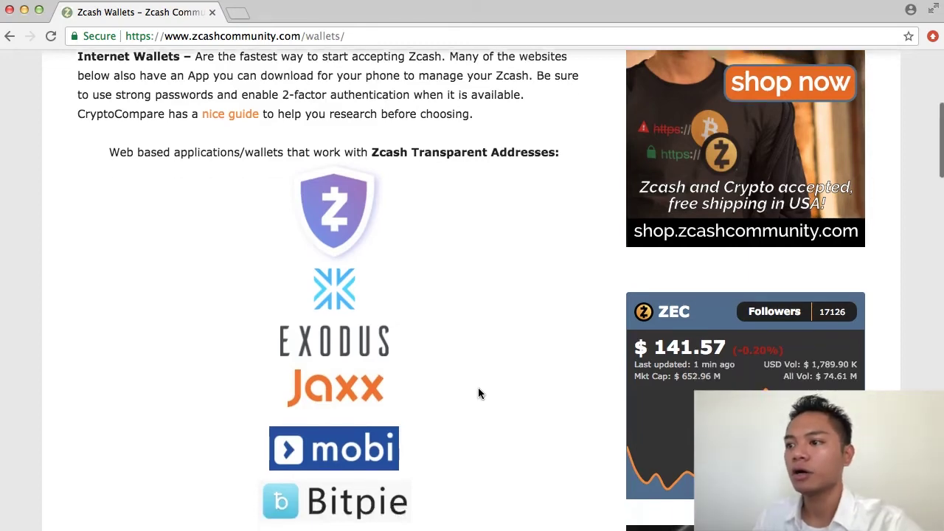
pyautogui.scroll(-5, 478, 393)
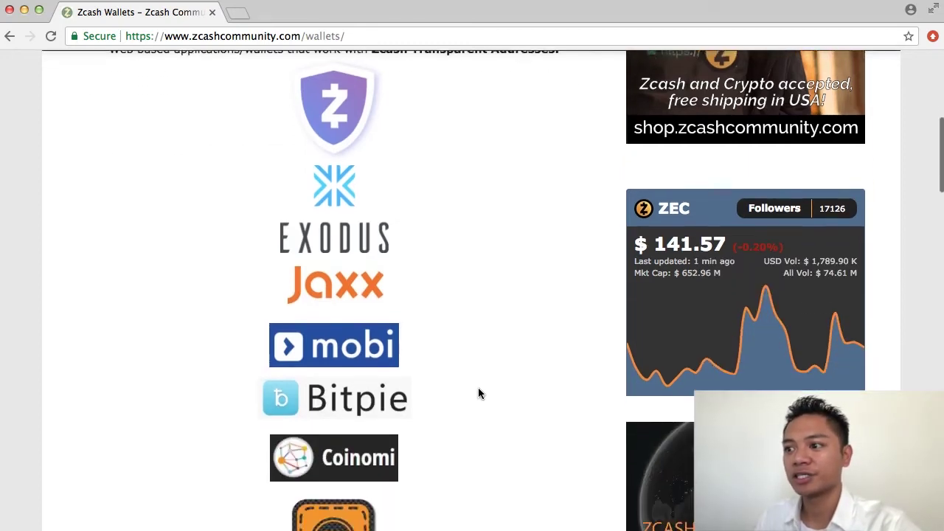
pyautogui.scroll(-3, 477, 393)
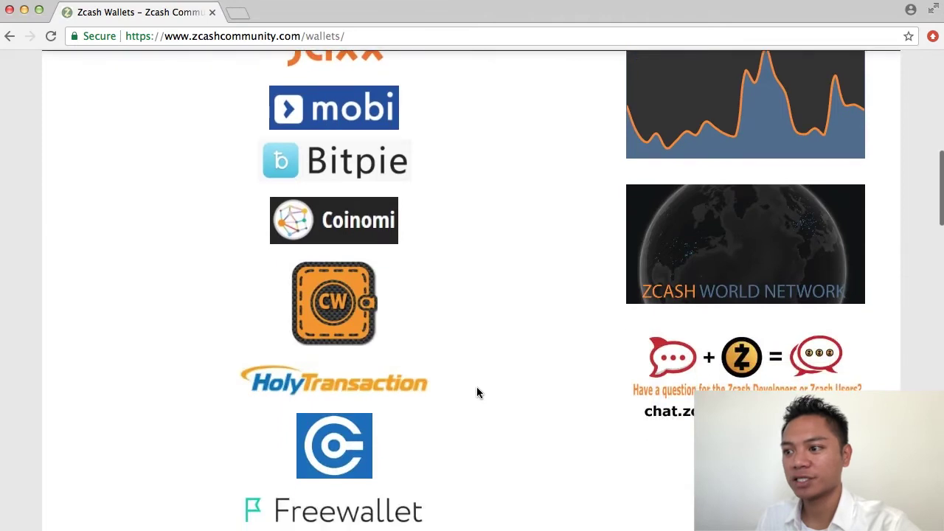
pyautogui.scroll(2, 477, 391)
pyautogui.scroll(12, 478, 396)
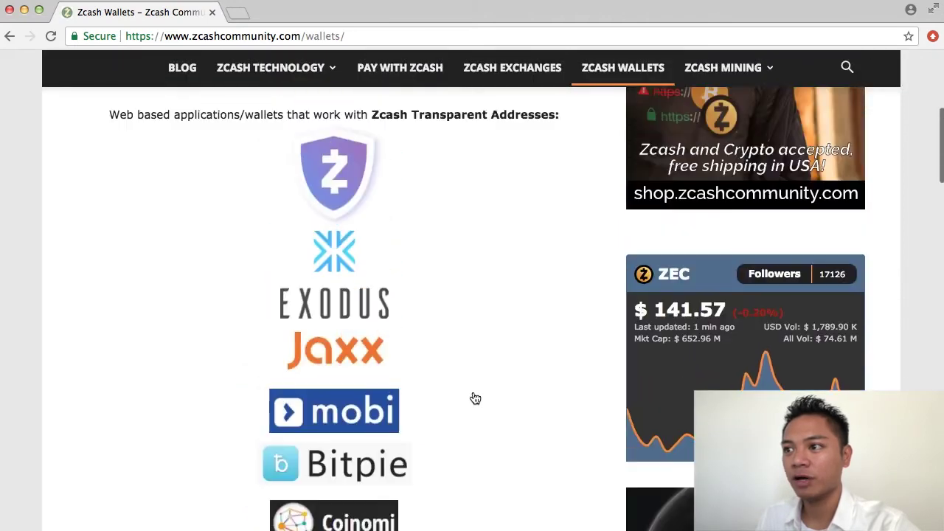
pyautogui.click(352, 370)
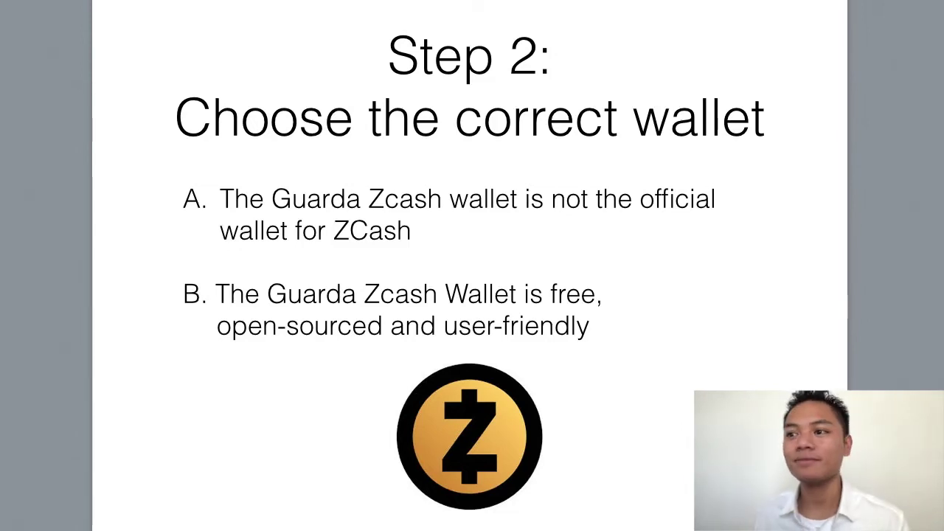
# - Advance the Keynote presentation to the 'Step 3: Download the wallet' slide
pyautogui.click(302, 158)
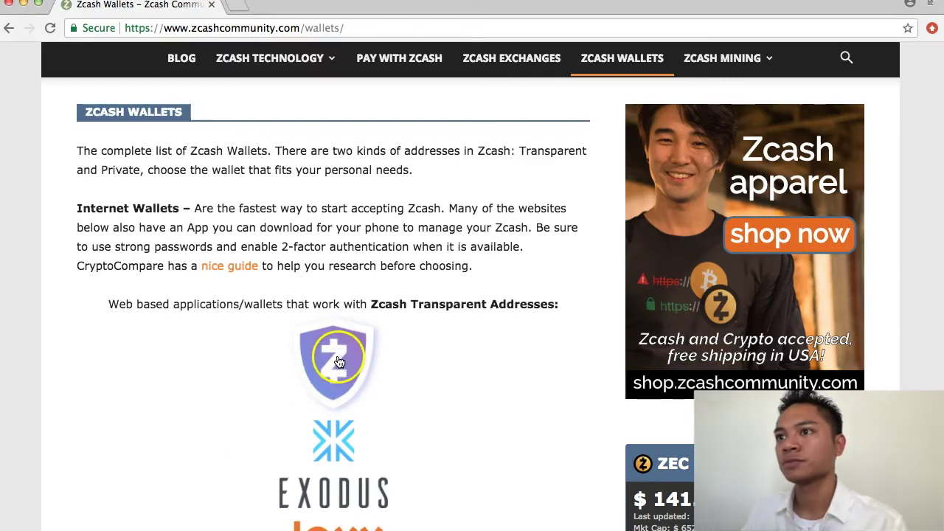
# - Open guarda.co from the Guarda shield logo and continue to its desktop wallet page, guarda.co/desktop
pyautogui.click(339, 362)
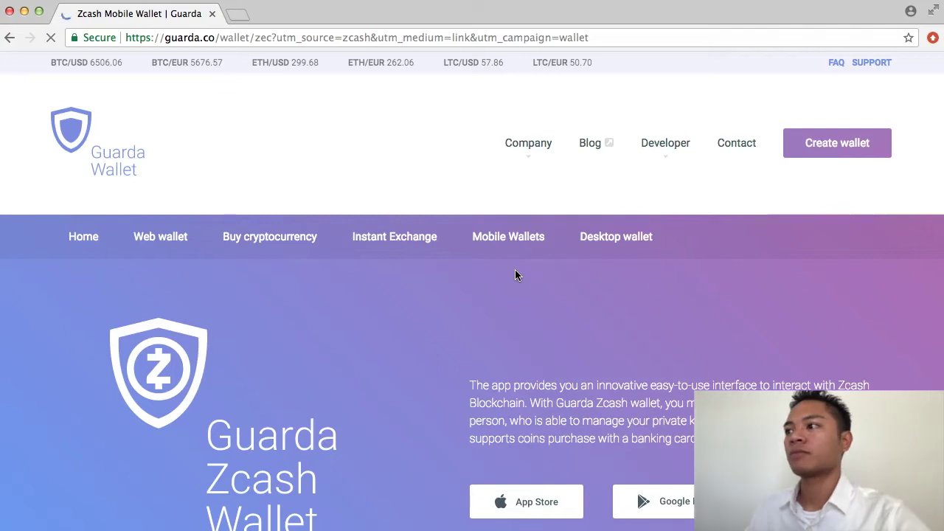
pyautogui.click(468, 306)
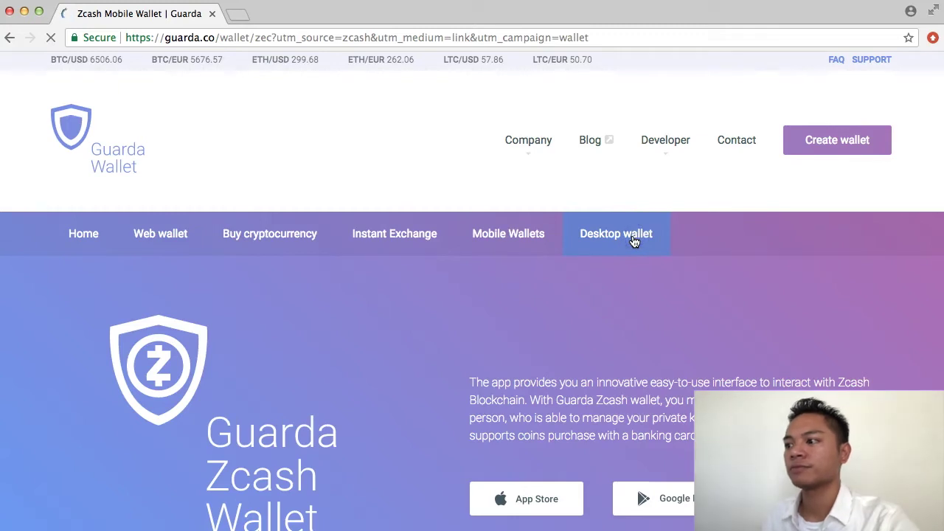
pyautogui.click(528, 369)
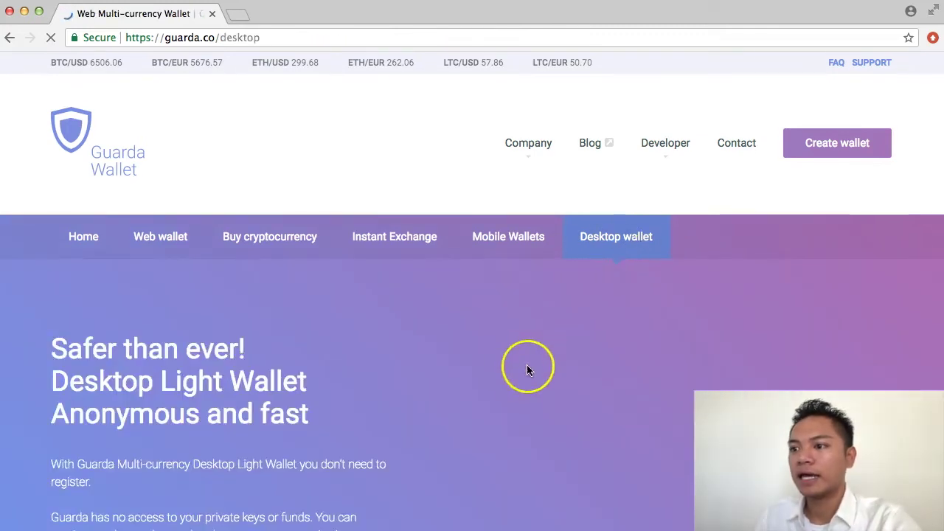
# - Download the Mac OS installer Guarda-1.0.0.dmg from the Download wallet now section
pyautogui.scroll(-3, 504, 365)
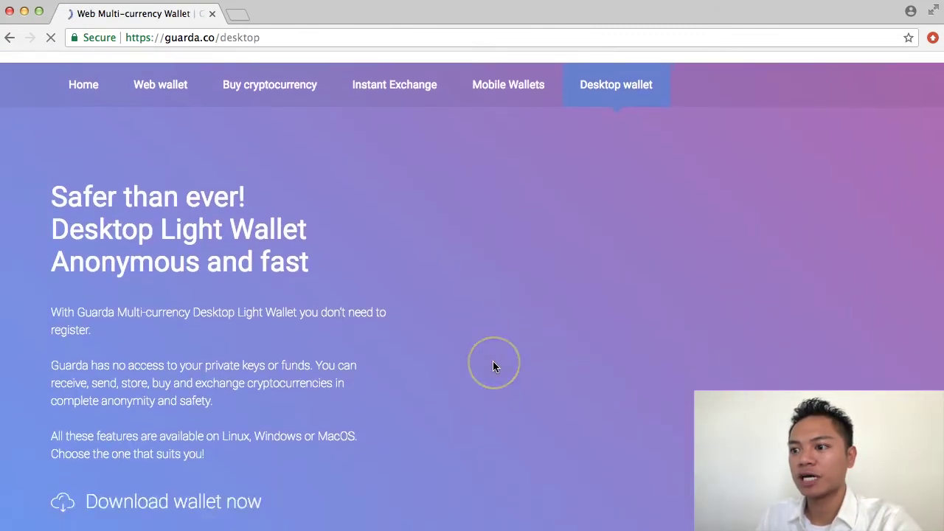
pyautogui.scroll(-1, 493, 365)
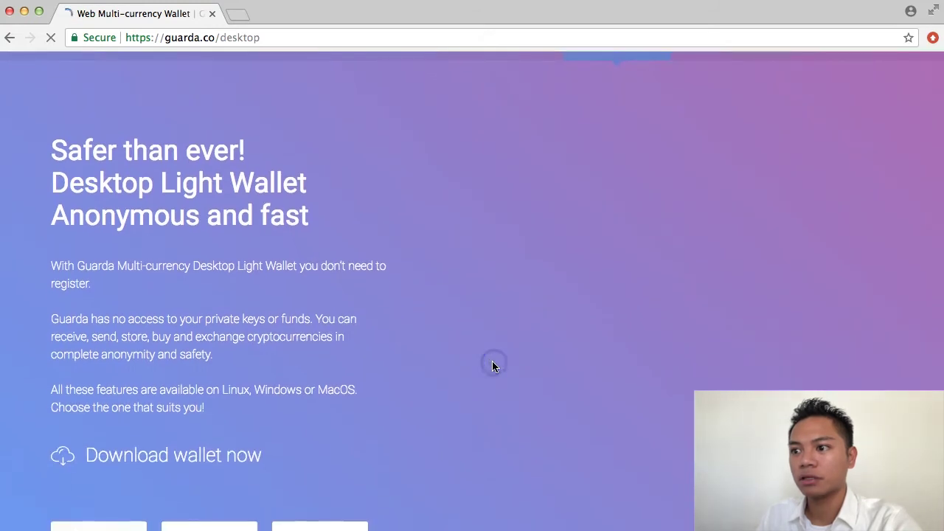
pyautogui.scroll(-3, 493, 363)
pyautogui.scroll(1, 492, 361)
pyautogui.click(29, 496)
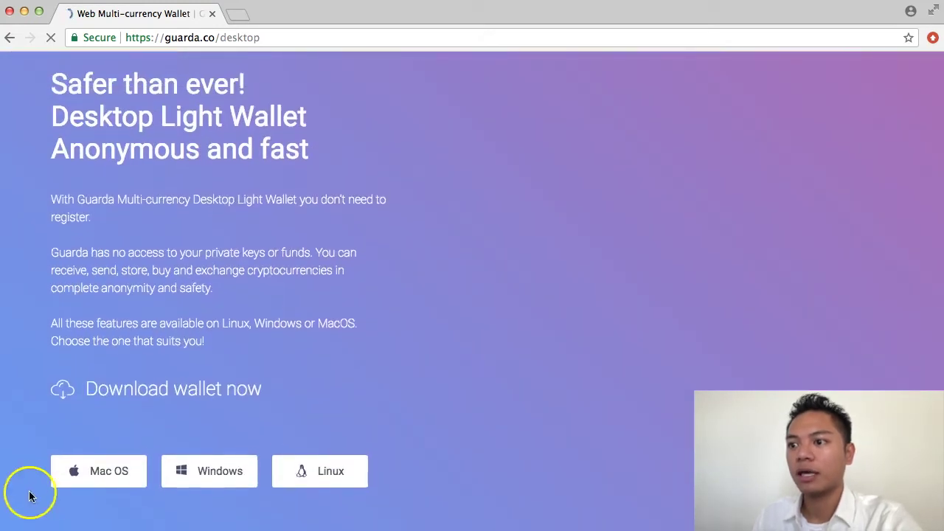
pyautogui.click(81, 480)
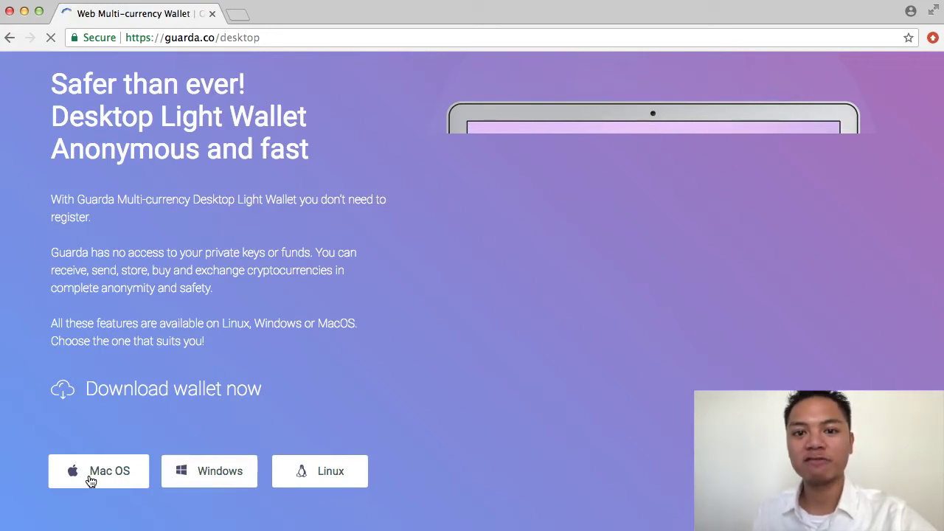
pyautogui.click(90, 481)
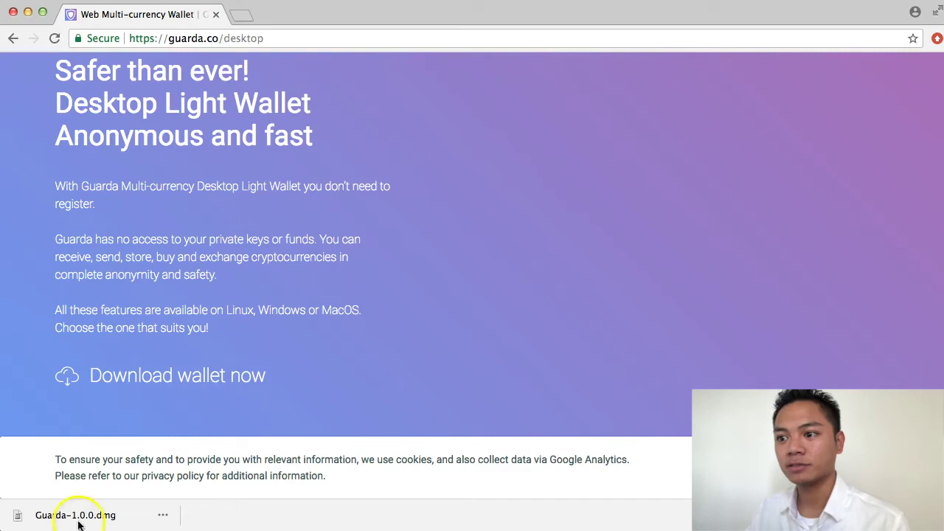
# - Open Guarda-1.0.0.dmg and drag the Guarda app onto the Applications folder
pyautogui.click(76, 515)
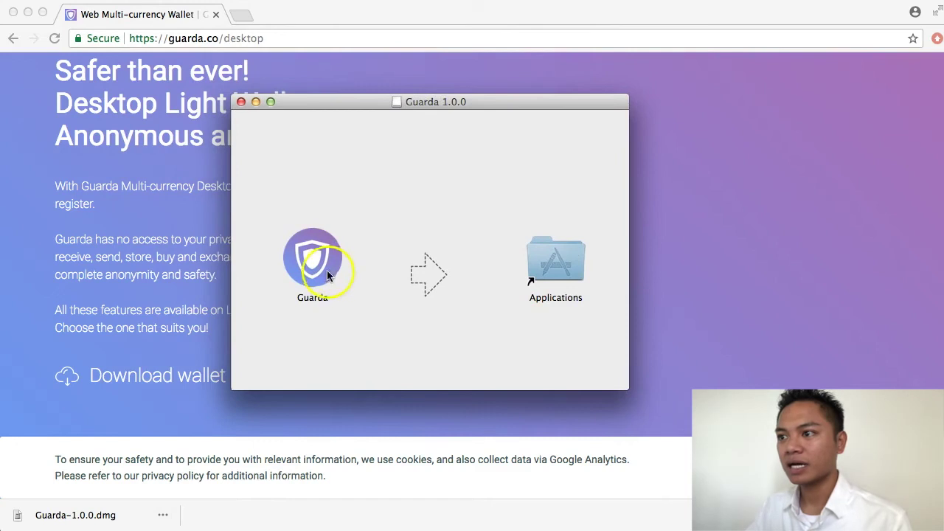
pyautogui.click(323, 272)
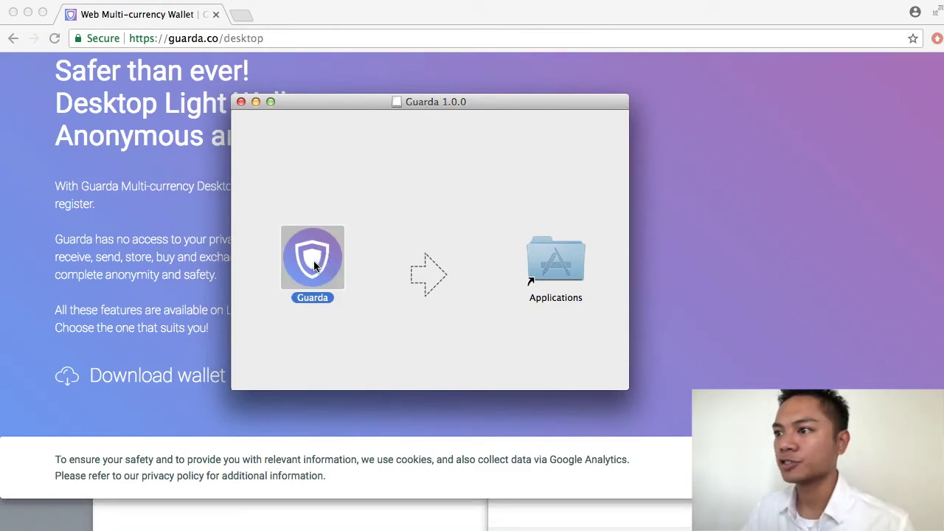
pyautogui.moveTo(313, 265); pyautogui.dragTo(561, 267)
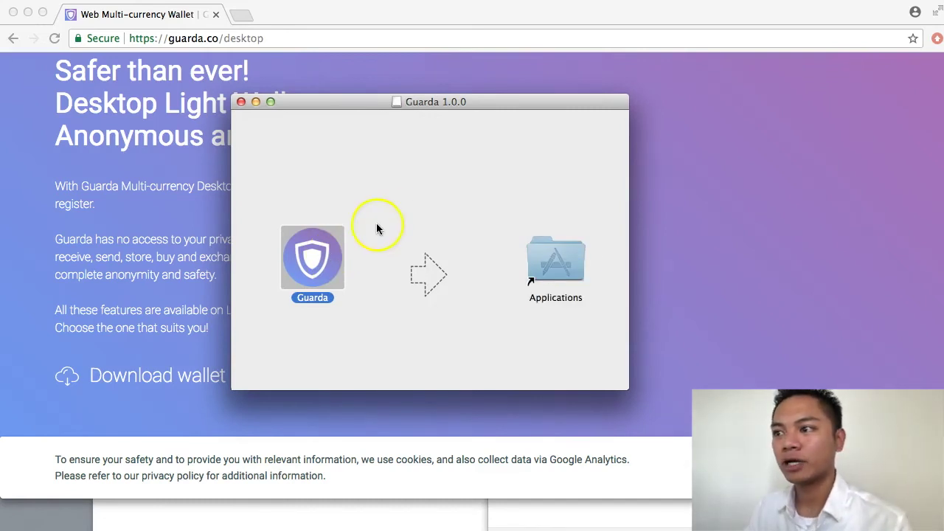
pyautogui.click(366, 246)
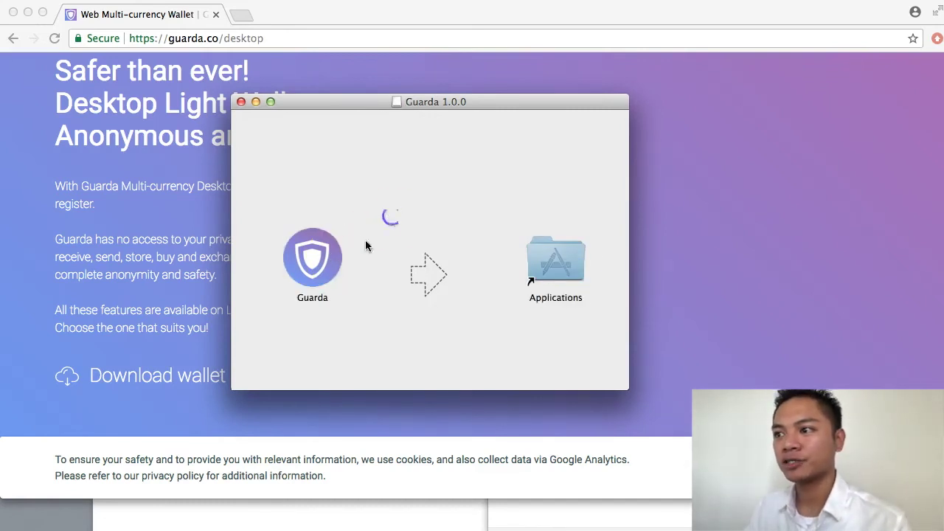
# - Launch Guarda past the internet-download warning, then close the Guarda 1.0.0 disk-image window
pyautogui.doubleClick(314, 264)
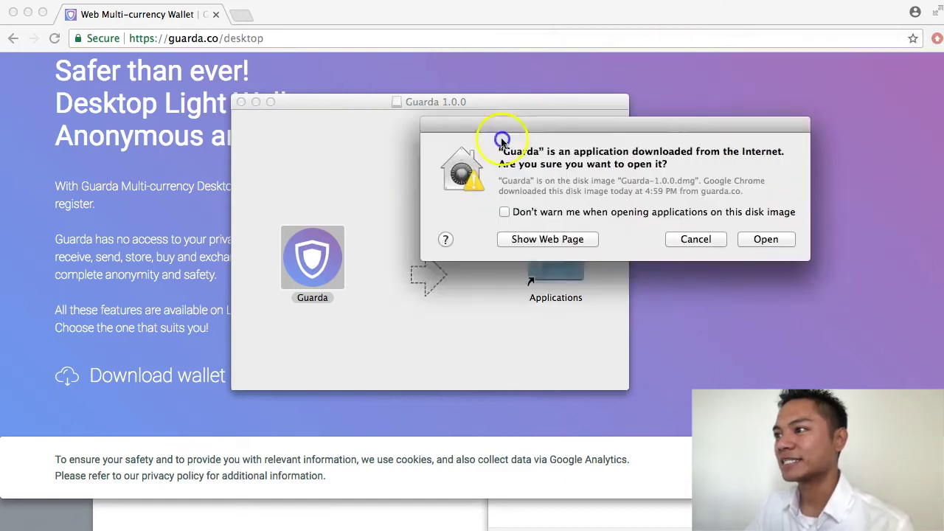
pyautogui.moveTo(427, 200); pyautogui.dragTo(552, 202)
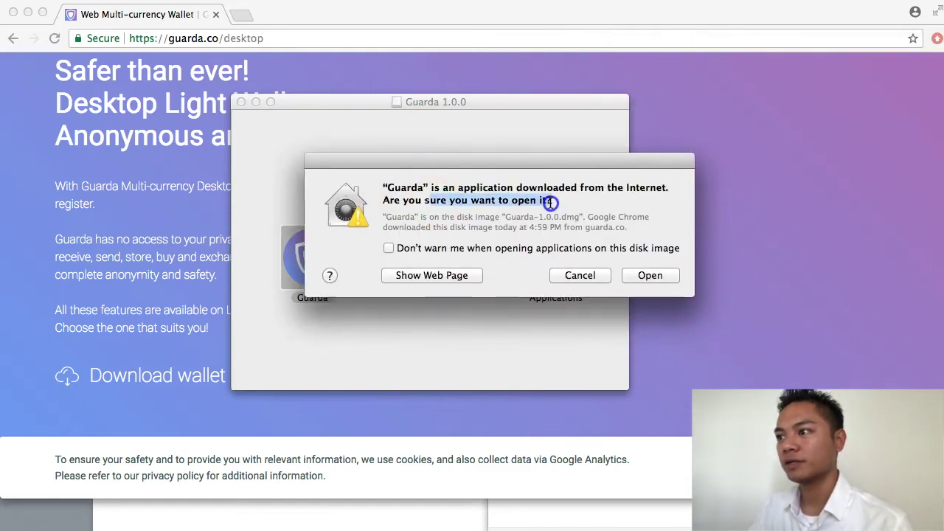
pyautogui.click(650, 276)
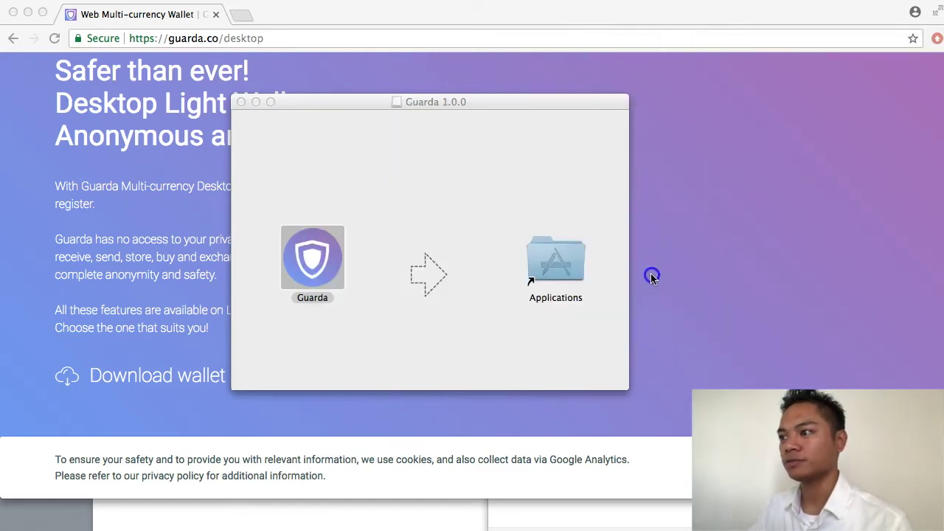
pyautogui.click(264, 105)
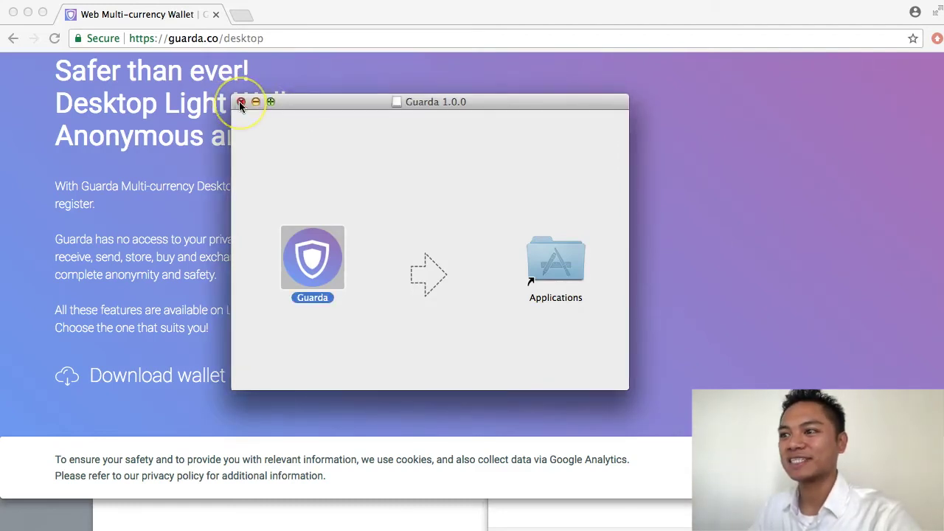
pyautogui.click(240, 103)
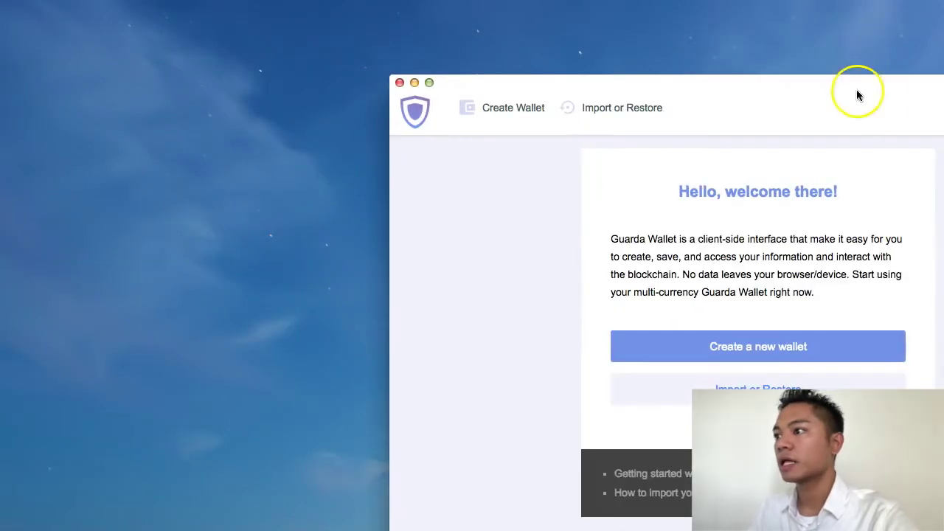
# - Drag the Guarda welcome window toward the upper left of the desktop
pyautogui.moveTo(858, 95); pyautogui.dragTo(557, 29)
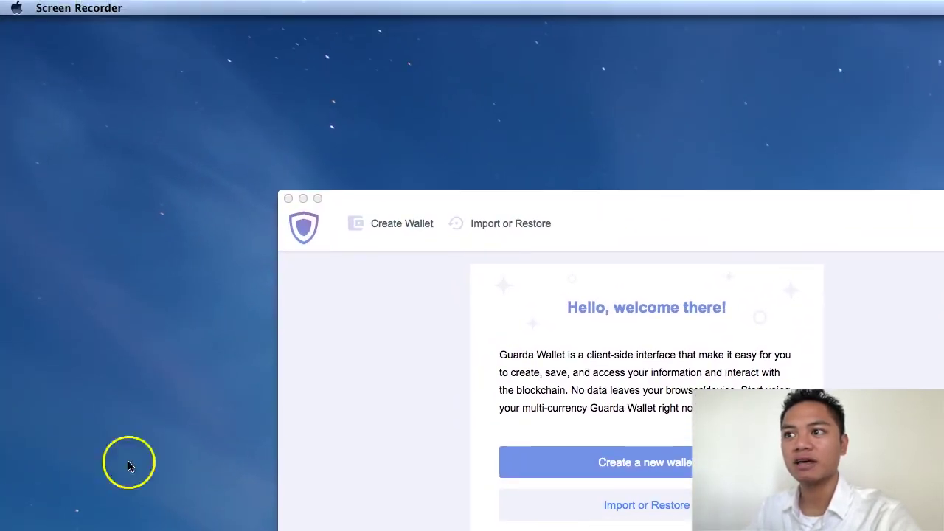
# - Move the Guarda window up-left and quit the wallet with Guarda > Quit
pyautogui.moveTo(459, 200); pyautogui.dragTo(307, 109)
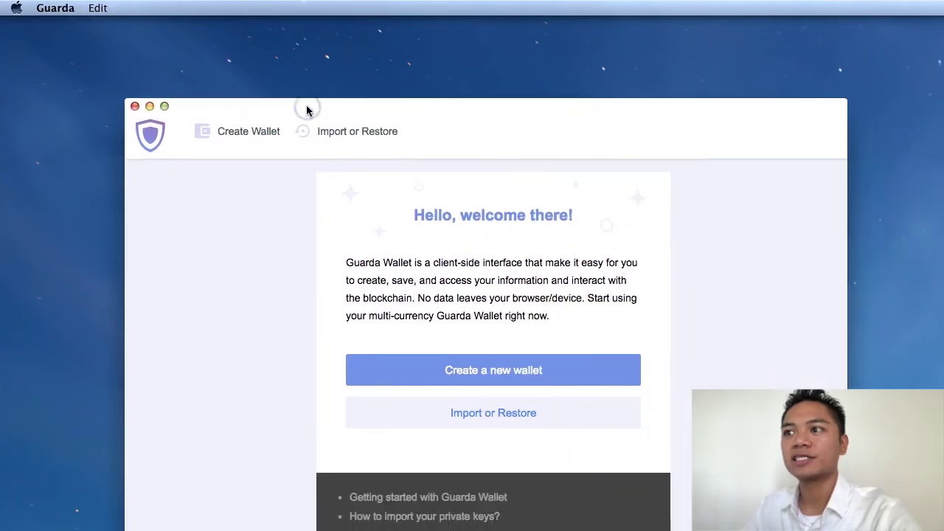
pyautogui.click(57, 10)
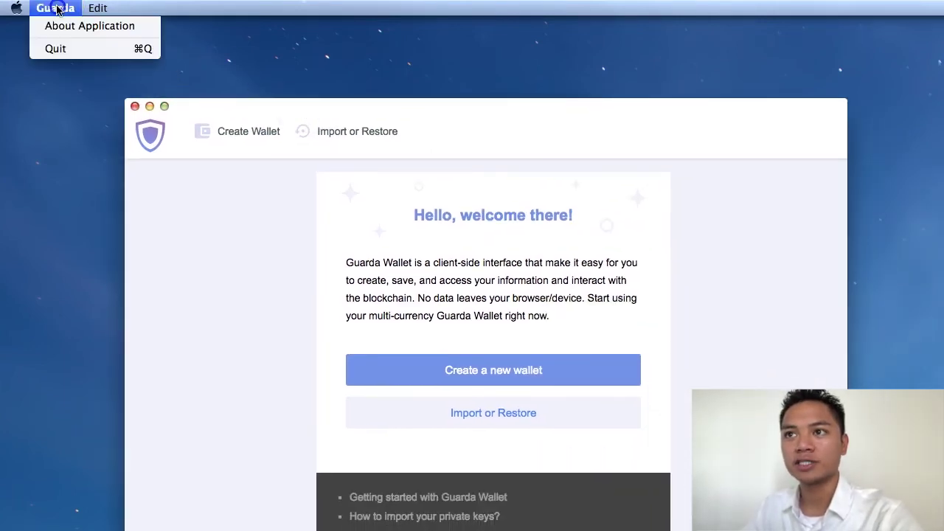
pyautogui.click(65, 54)
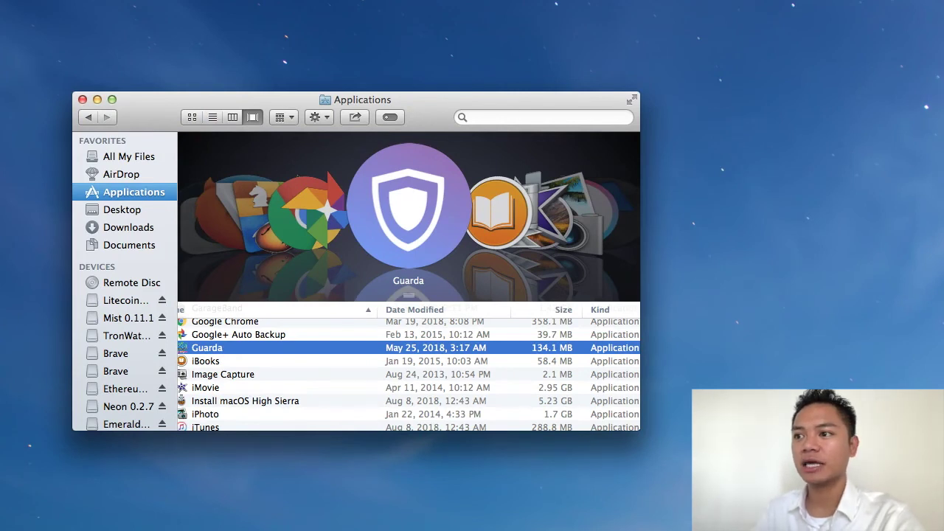
# - Open Guarda from the Applications folder through its right-click Open command
pyautogui.scroll(-1, 315, 347)
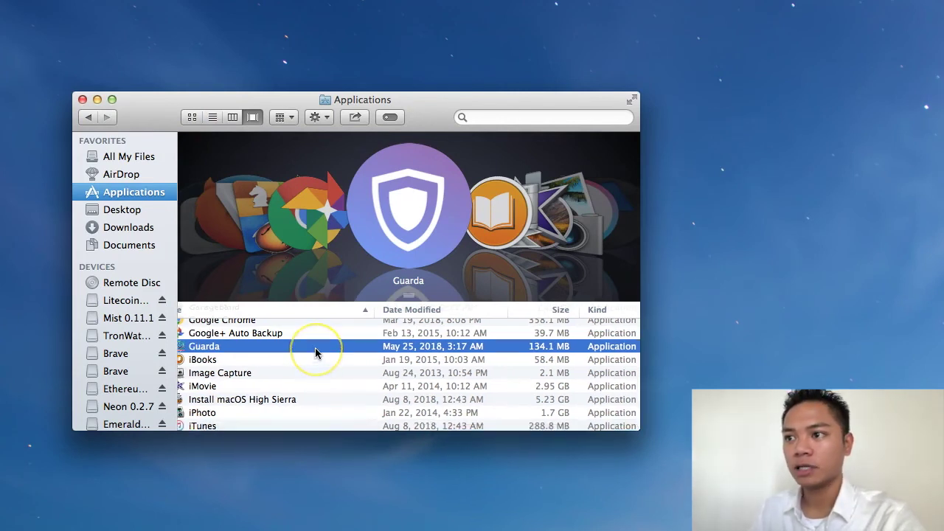
pyautogui.hscroll(-1, 315, 353)
pyautogui.rightClick(317, 352)
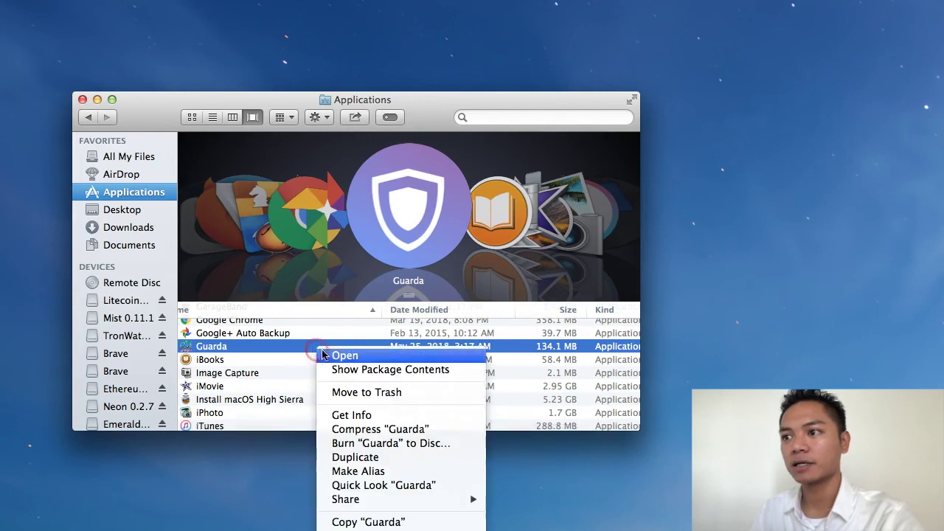
pyautogui.click(336, 356)
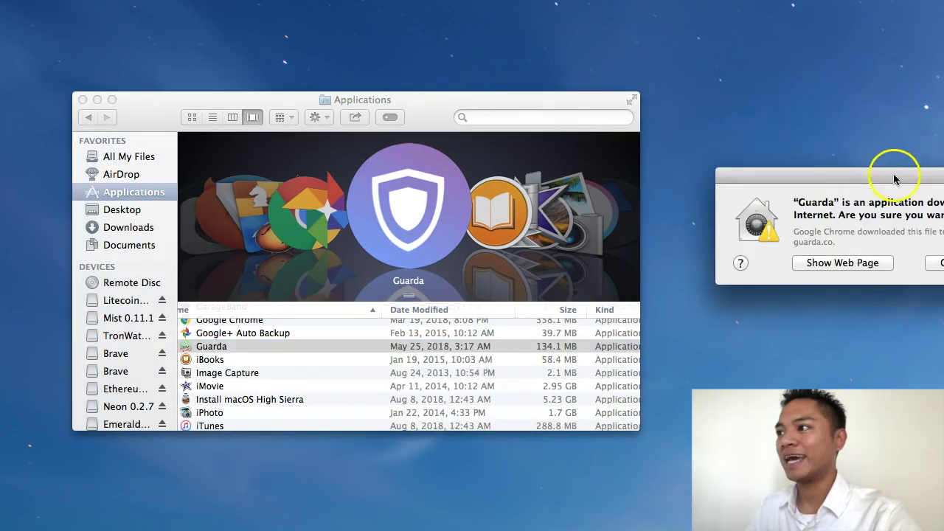
# - Accept the download warning to launch Guarda, then close the Applications window
pyautogui.moveTo(886, 180); pyautogui.dragTo(505, 187)
pyautogui.moveTo(450, 224); pyautogui.dragTo(627, 223)
pyautogui.click(648, 271)
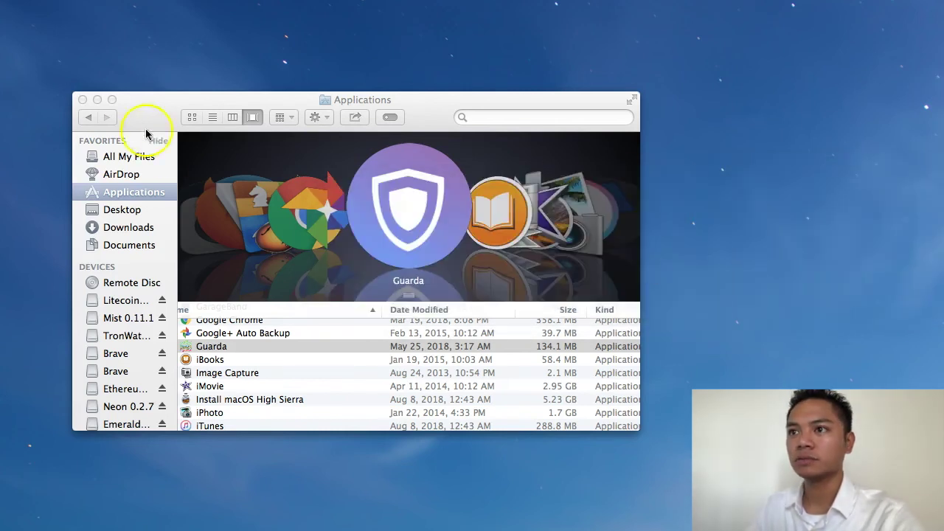
pyautogui.click(82, 99)
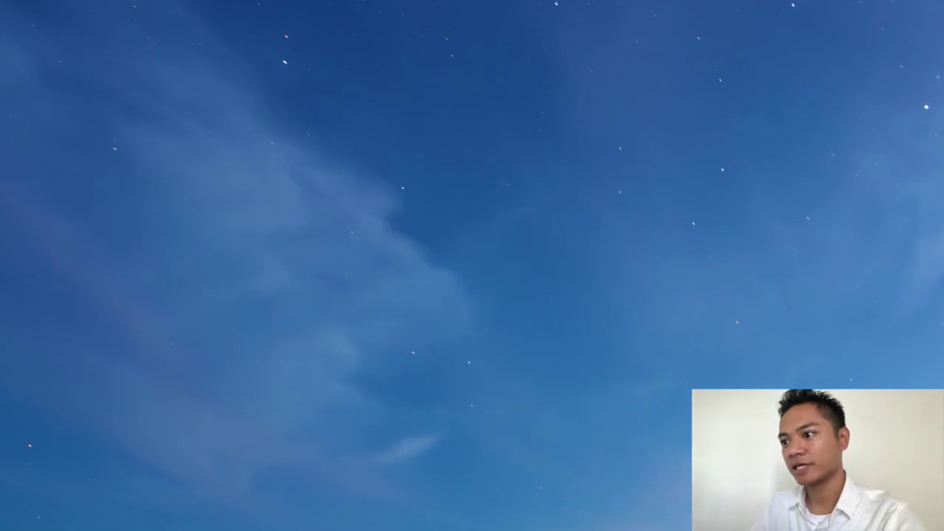